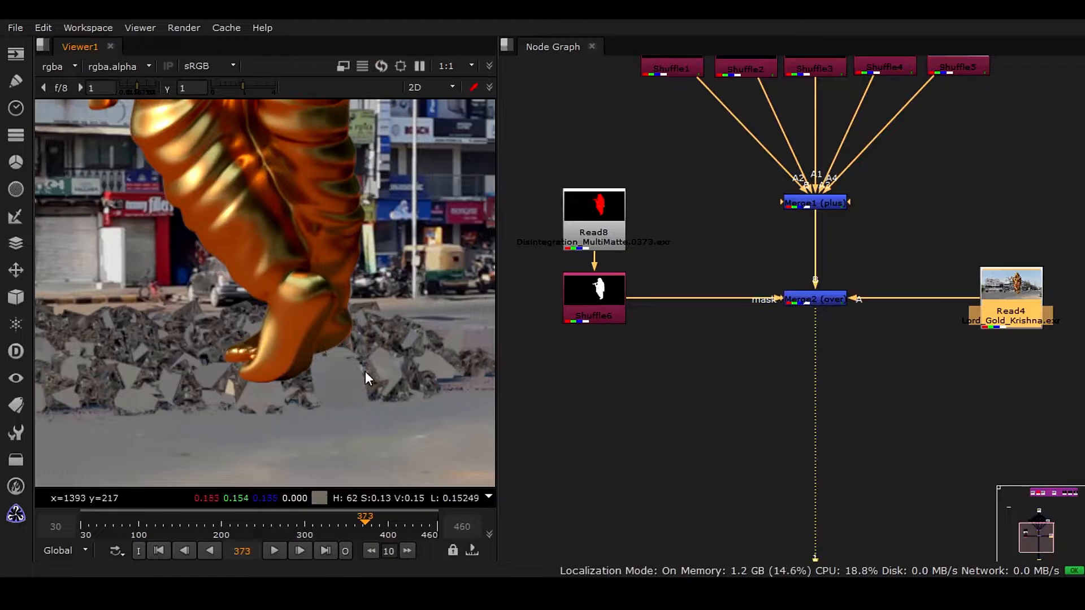
Display the Read1 render in the viewer to inspect the original statue standing in the rubble
scroll(738, 269, "down", 4)
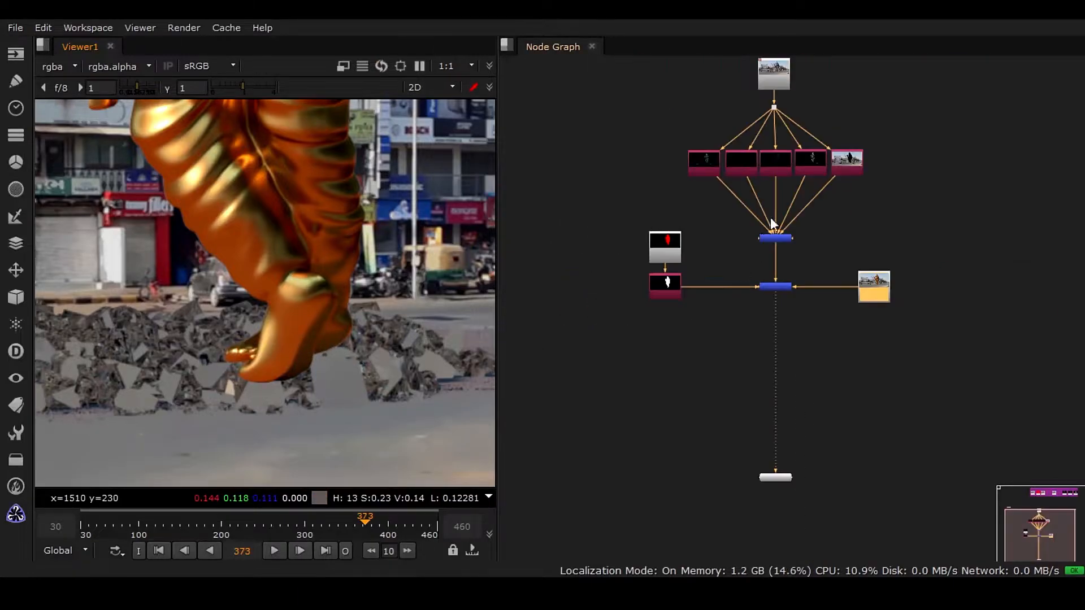
middle_click_drag(780, 111, 708, 331)
scroll(708, 331, "up", 3)
left_click(706, 266)
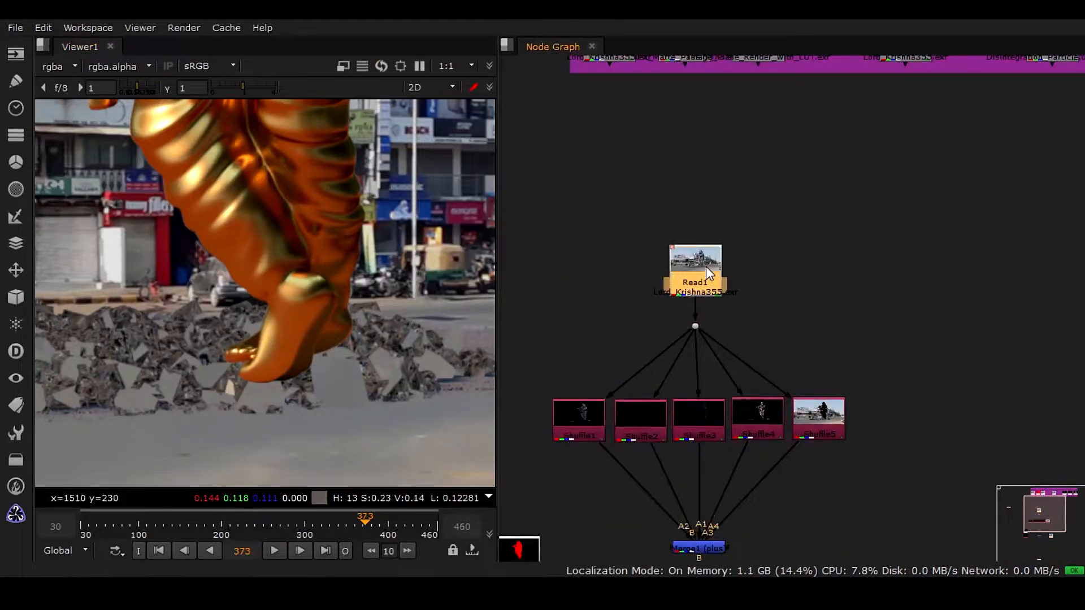
key("1")
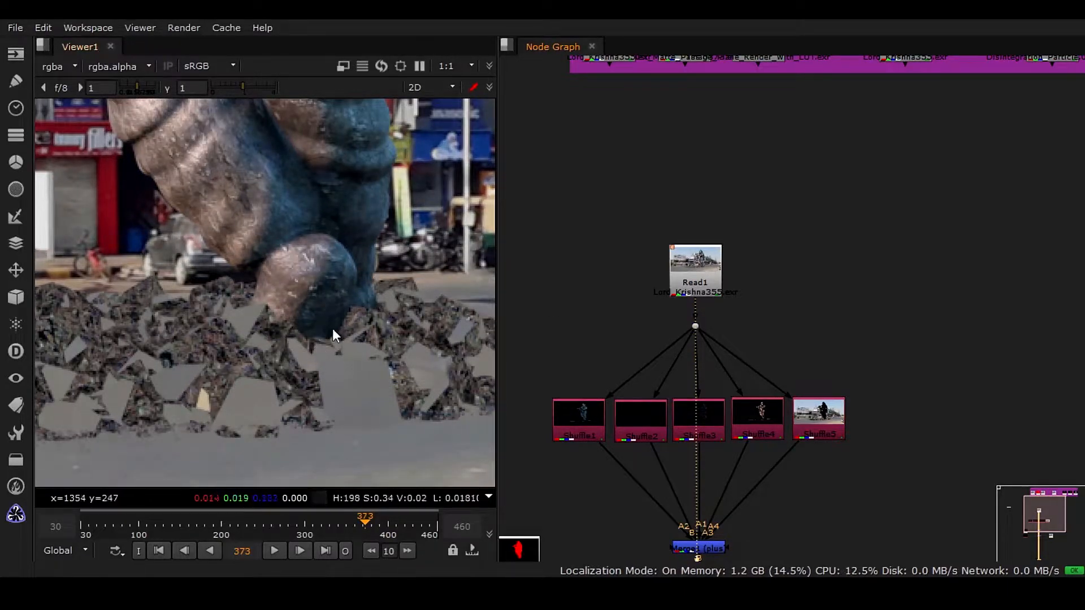
Display the Merge2 (over) composite in the viewer and compare the gold statue's feet with the rubble, selecting Read4
middle_click_drag(759, 370, 741, 220)
middle_click_drag(733, 491, 698, 309)
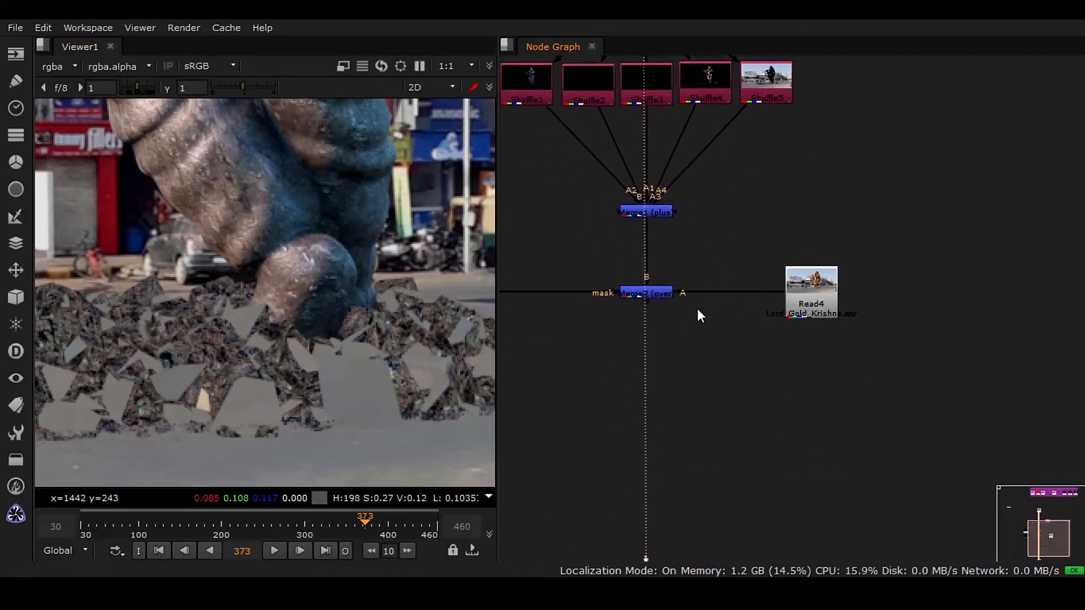
left_click(662, 290)
key("1")
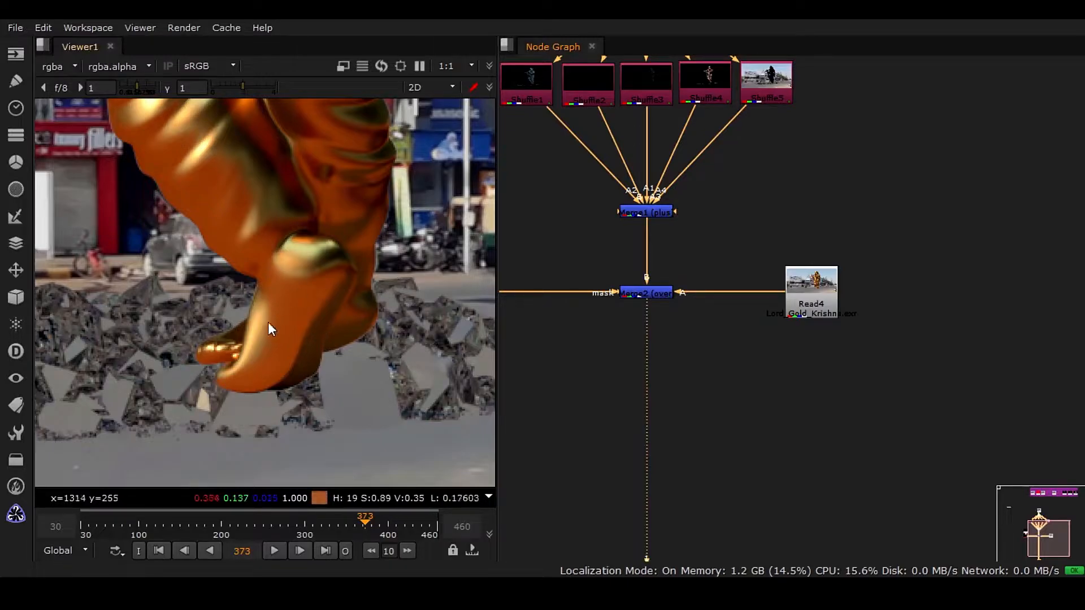
scroll(735, 316, "up", 2)
left_click(830, 297)
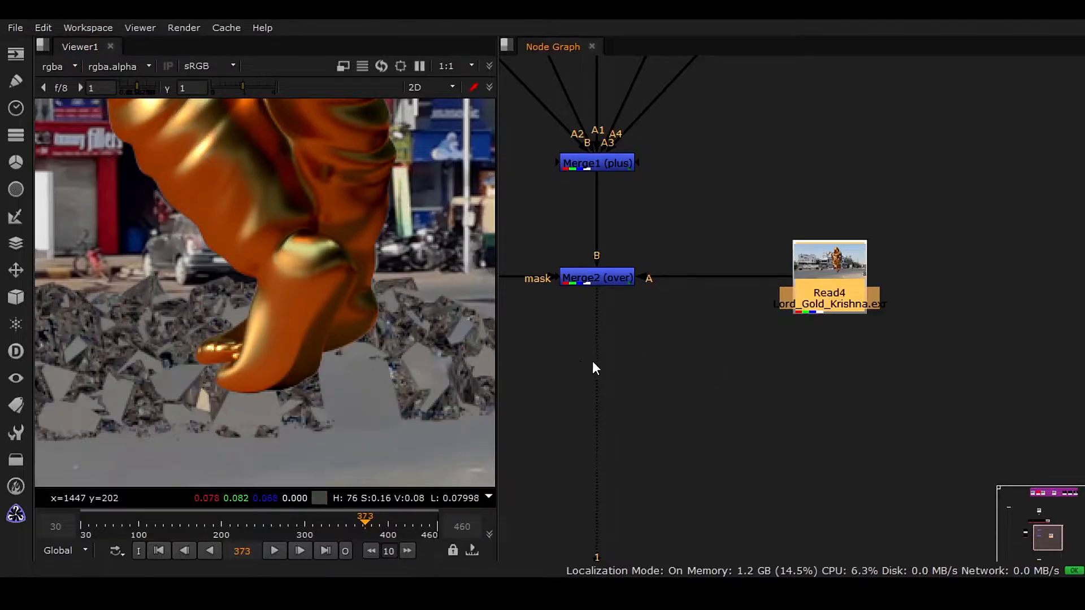
Add a Shuffle node in empty space beside the Read8 branch and connect its input to Read1
middle_click_drag(592, 361, 787, 371)
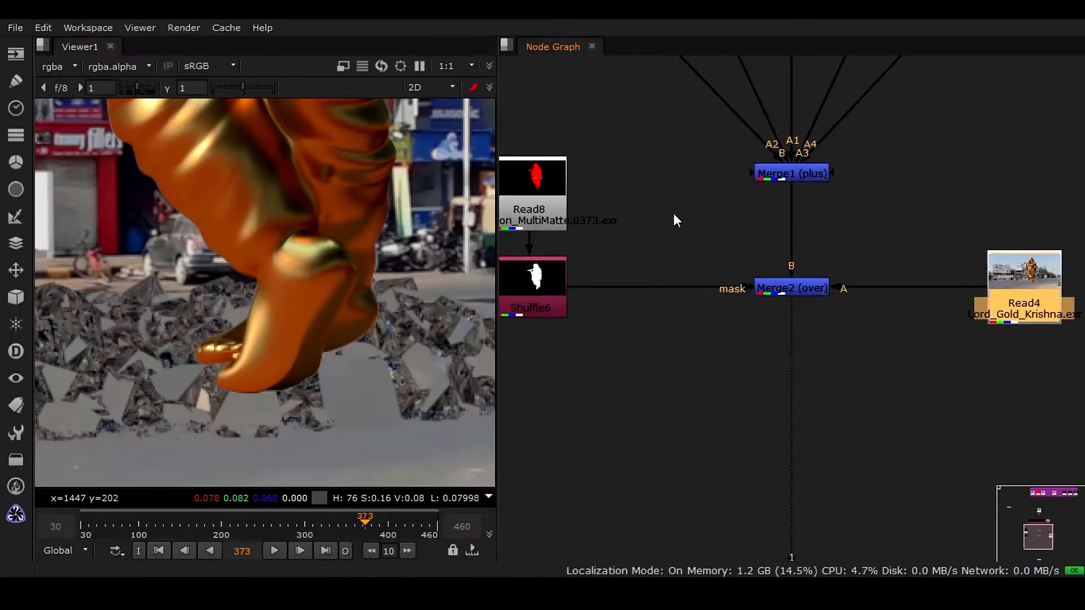
scroll(714, 273, "down", 5)
left_click(599, 240)
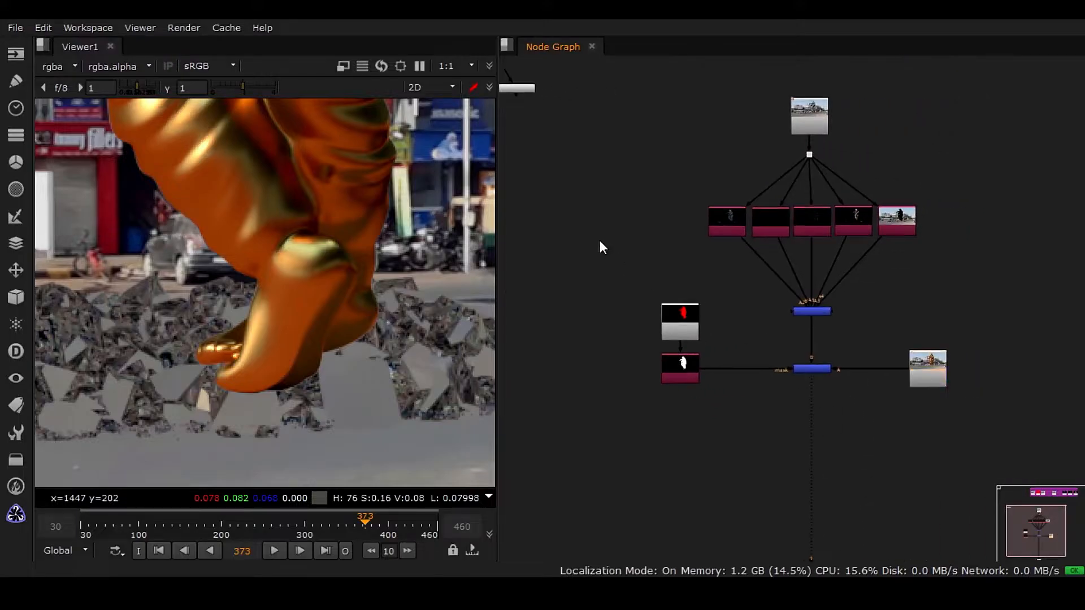
left_click(9, 138)
left_click(107, 135)
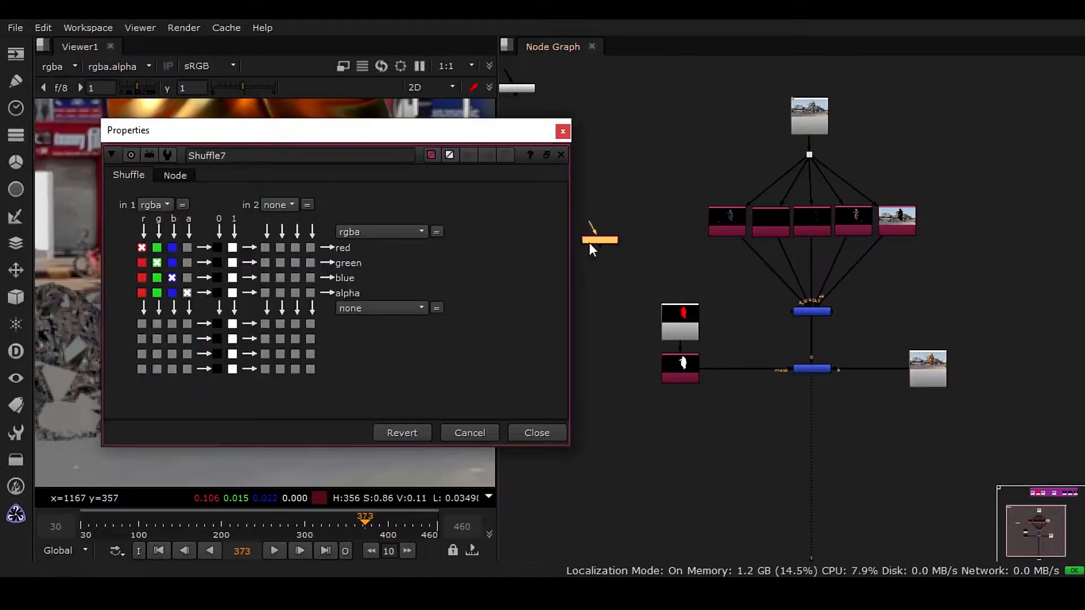
left_click_drag(592, 240, 375, 186)
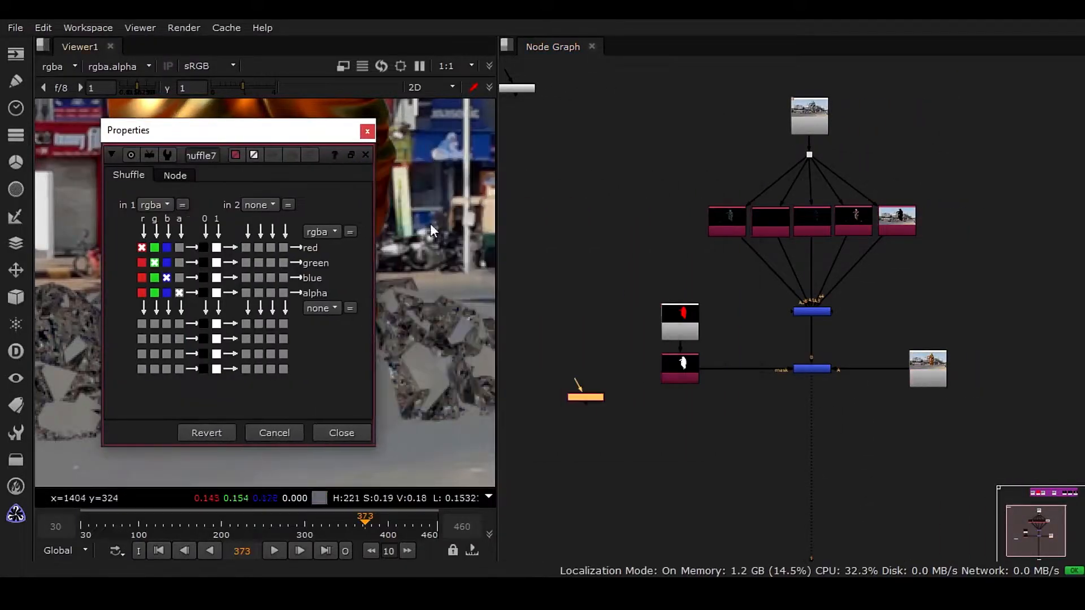
left_click_drag(583, 387, 800, 120)
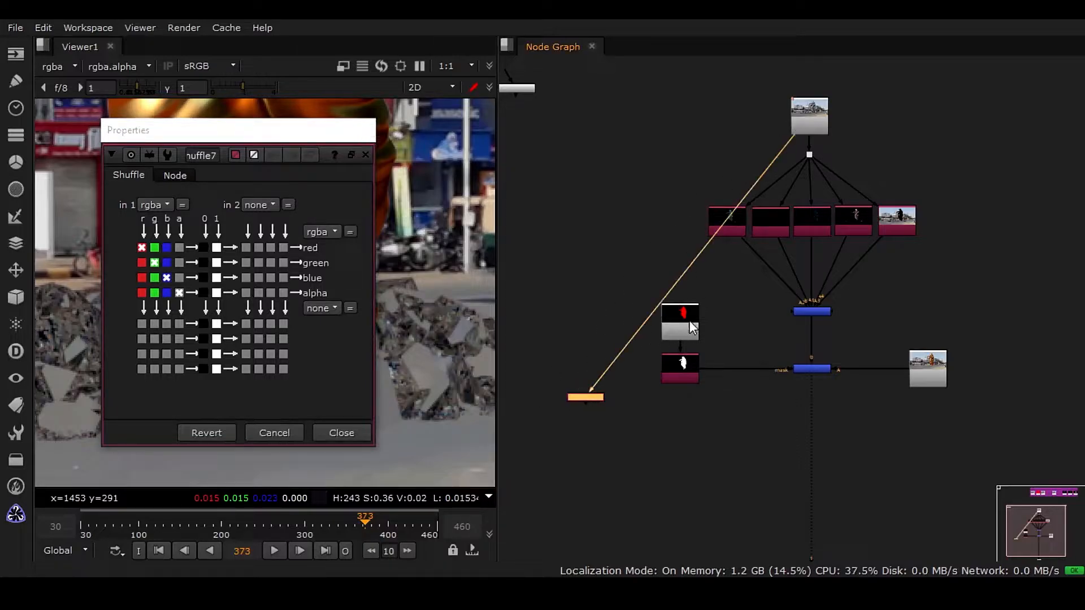
Insert a Dot as a corner in the link from Read1 to Shuffle7 and align the Shuffle straight below it
left_click_drag(691, 262, 585, 116, "ctrl")
left_click(588, 398)
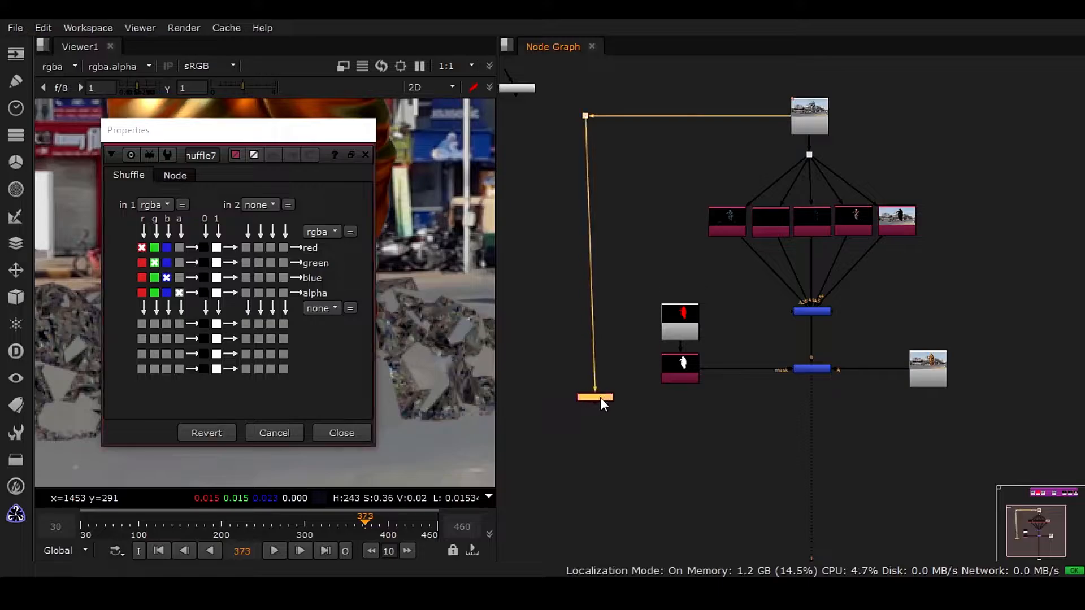
left_click(585, 115)
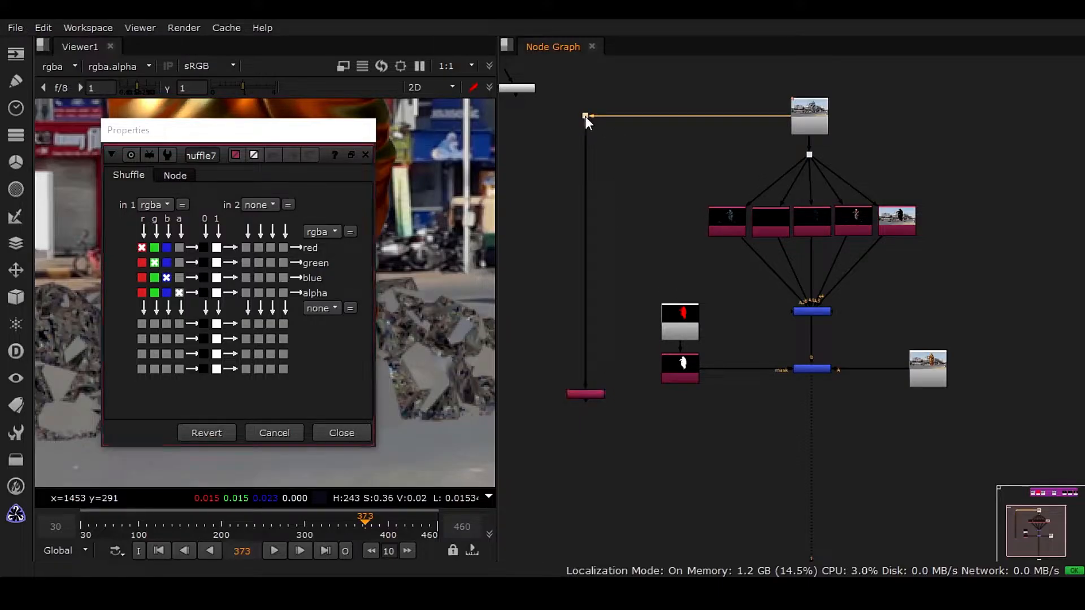
left_click(596, 392)
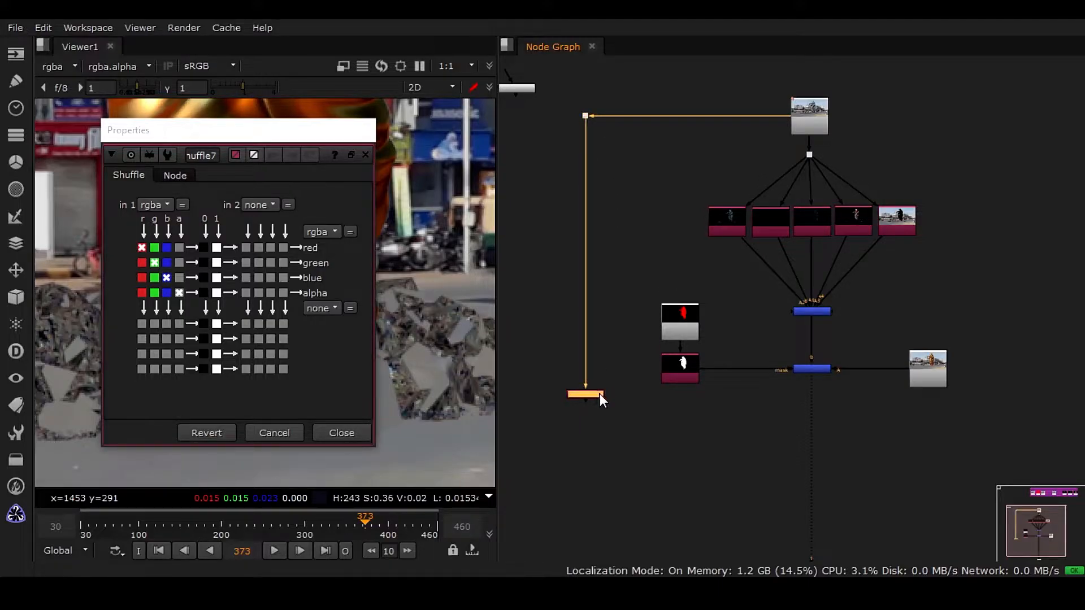
Turn on the postage stamp thumbnail for Shuffle7
key("alt+p")
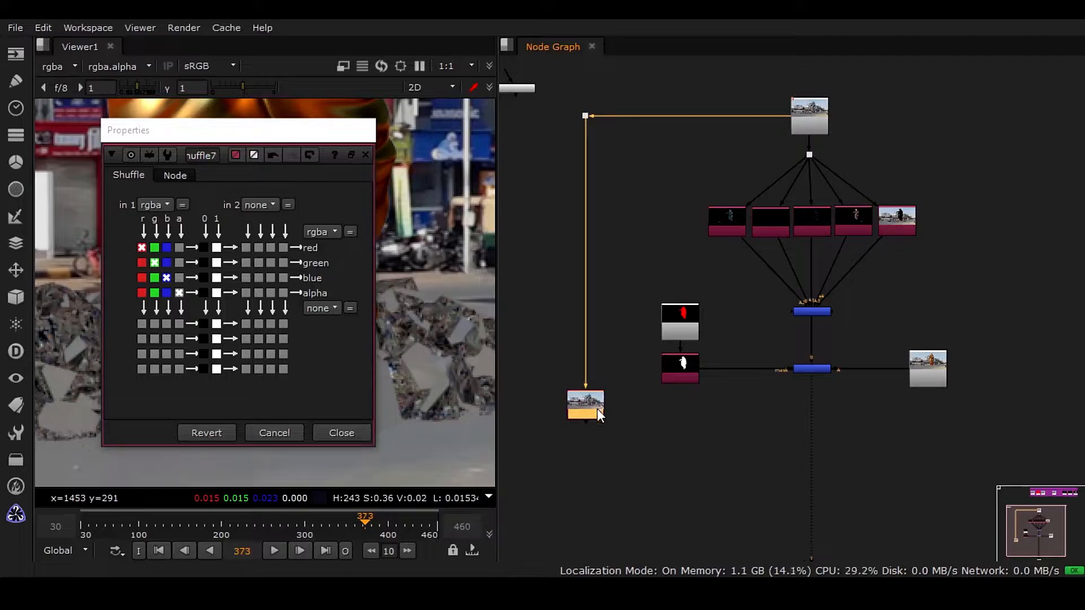
middle_click_drag(607, 393, 609, 333)
mouse_move(597, 350)
left_mouse_down()
mouse_move(608, 351)
mouse_move(598, 348)
left_mouse_up()
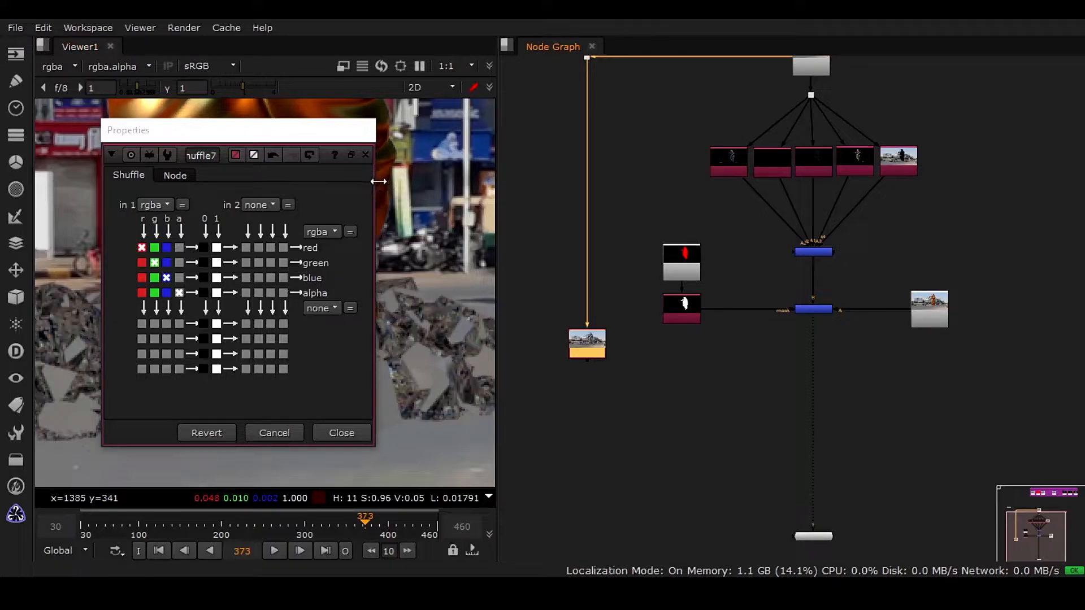
Set Shuffle7's first input layer to Multi_Matte_1 and display the node in the viewer
left_click_drag(374, 179, 551, 181)
left_click(164, 206)
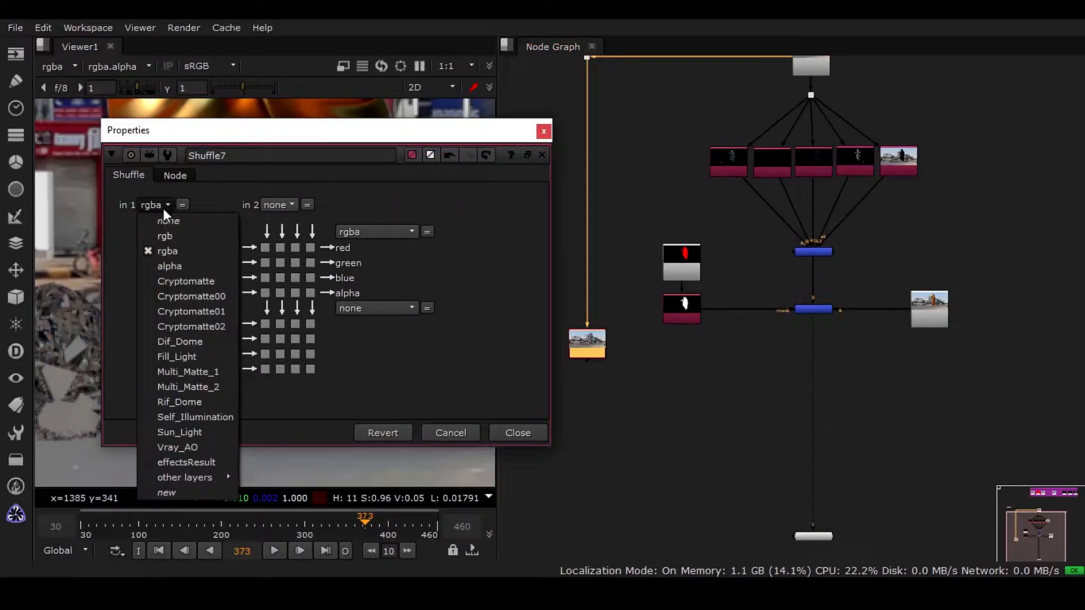
left_click(210, 371)
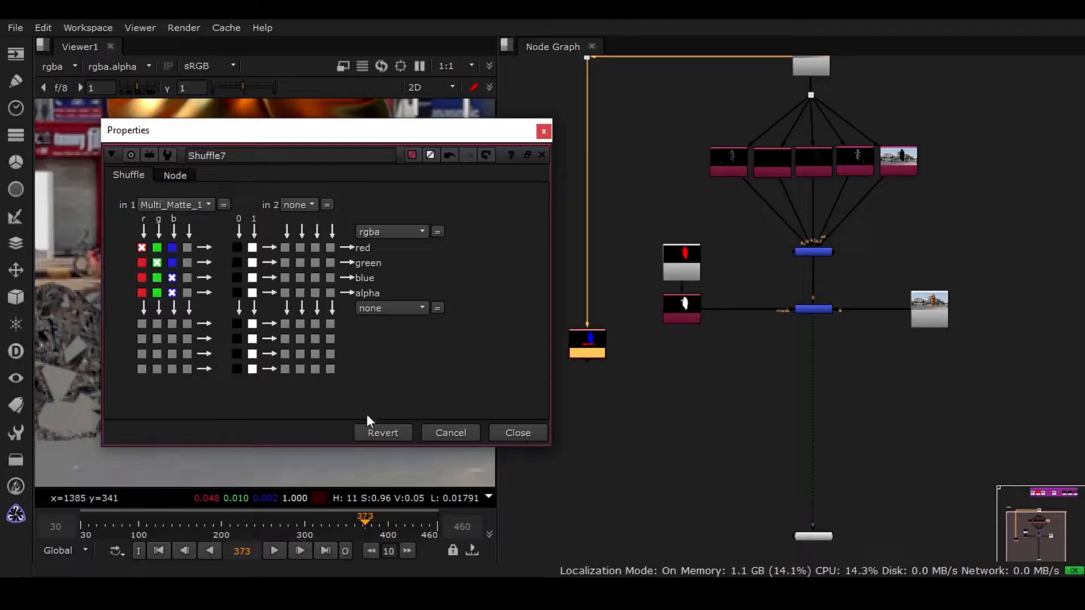
left_click(511, 434)
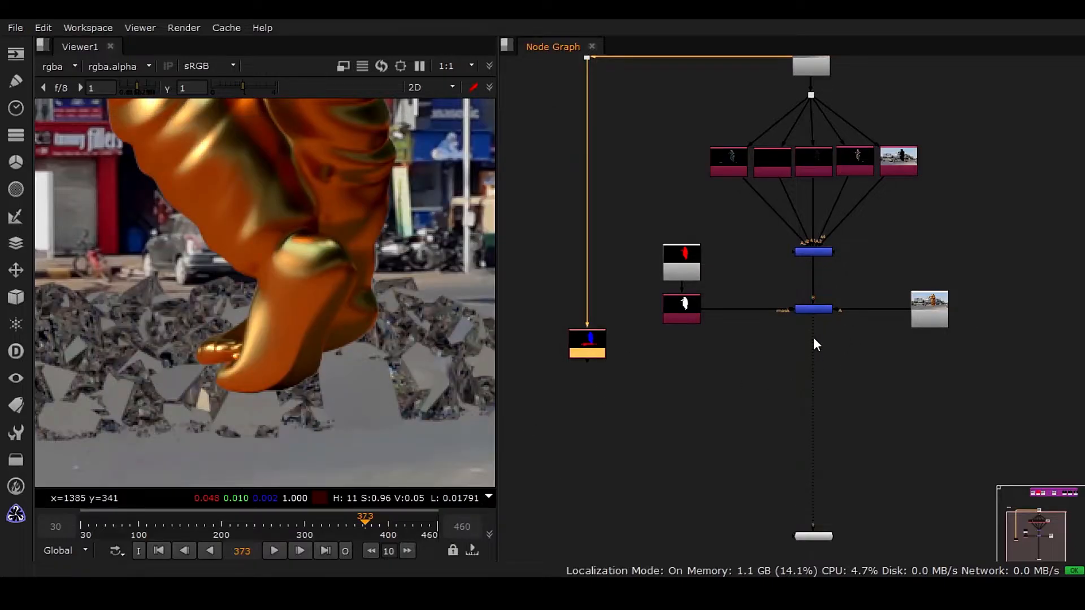
left_click_drag(816, 344, 594, 348)
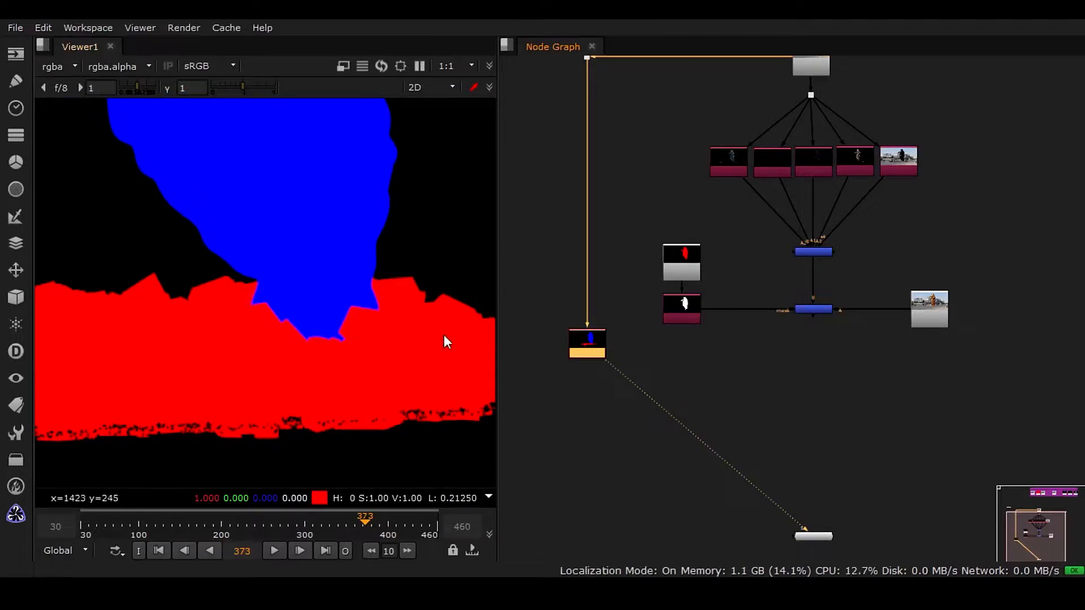
Route the red channel of Multi_Matte_1 to Shuffle7's green, blue and alpha outputs, keeping that input layer
double_click(589, 353)
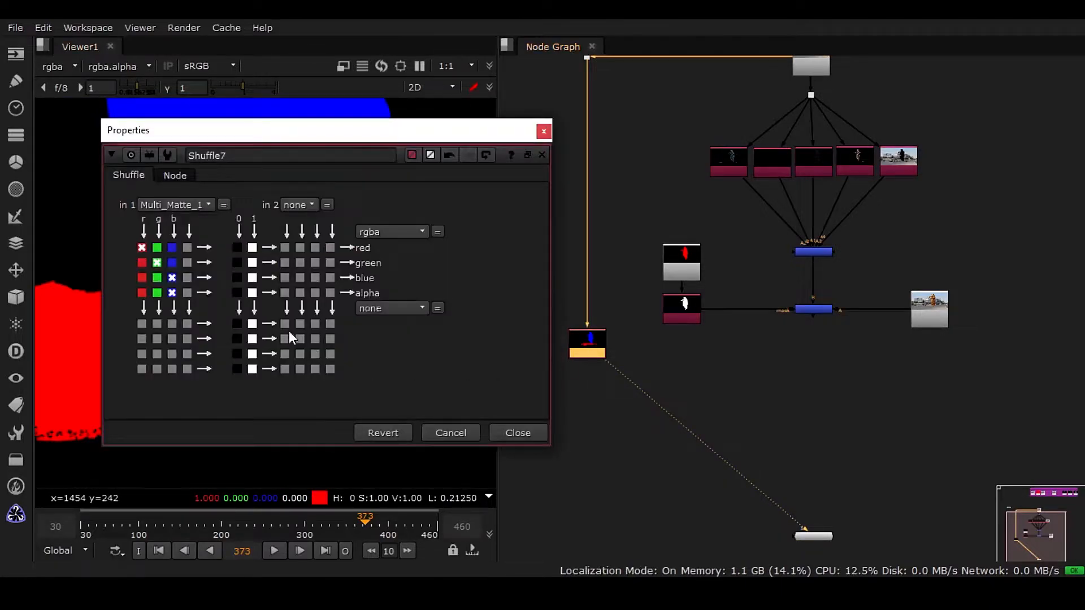
left_click(142, 263)
left_click(142, 277)
left_click(142, 293)
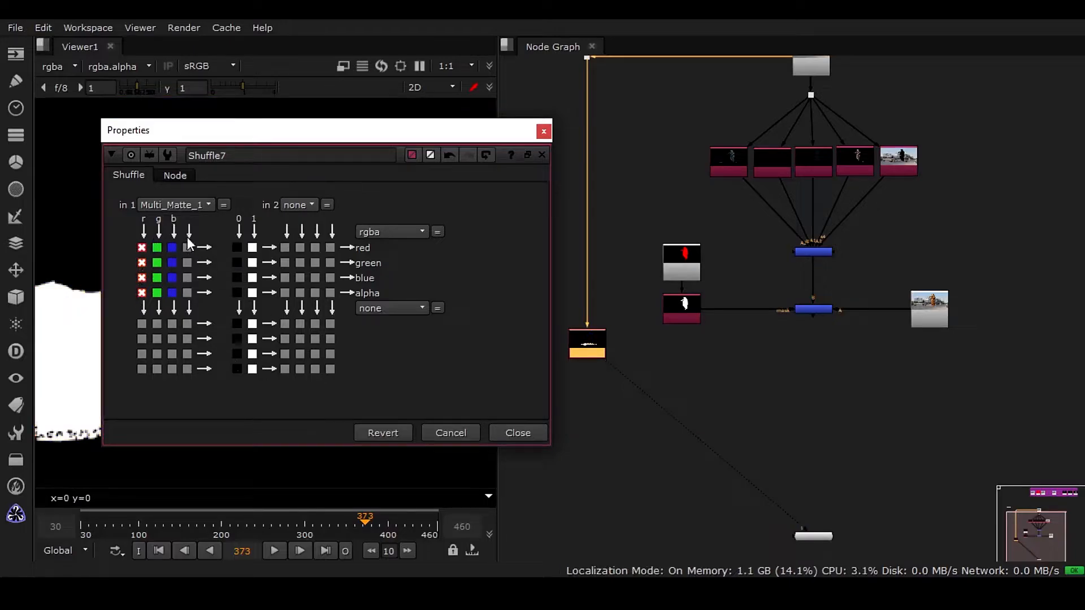
left_click(189, 203)
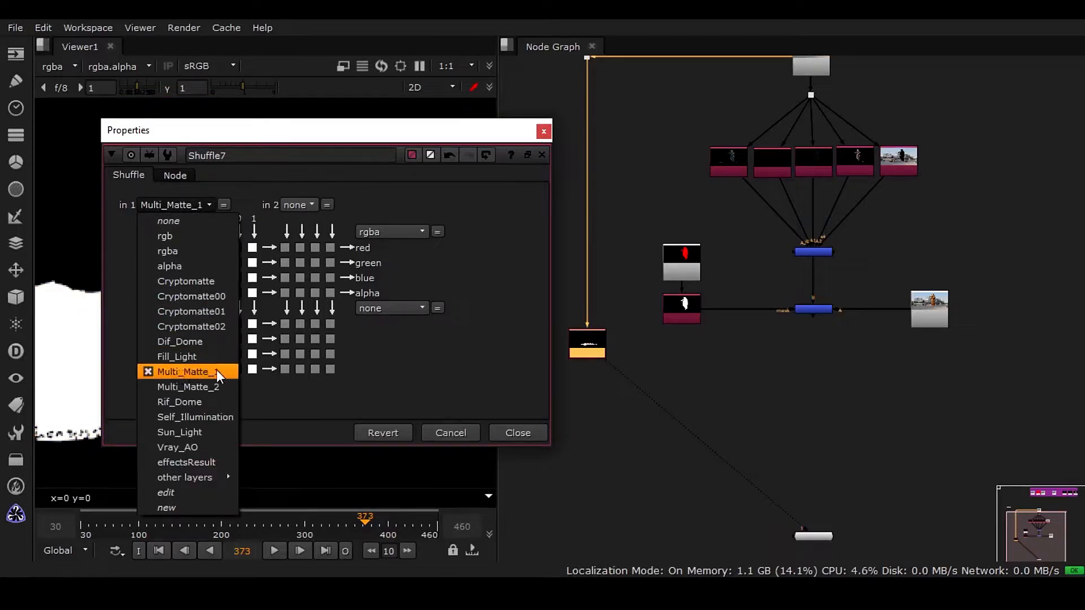
left_click(514, 435)
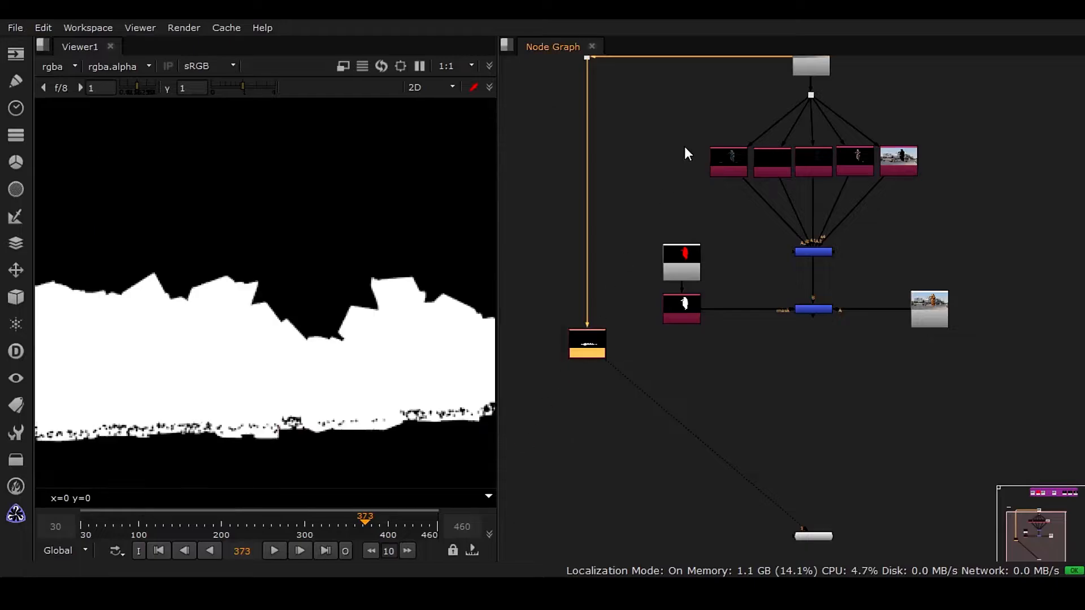
Connect LayerContactSheet1 to Read1, display it in the viewer and check its properties
middle_click_drag(684, 147, 795, 421)
scroll(795, 420, "down", 1)
scroll(673, 330, "up", 3)
left_click(674, 294)
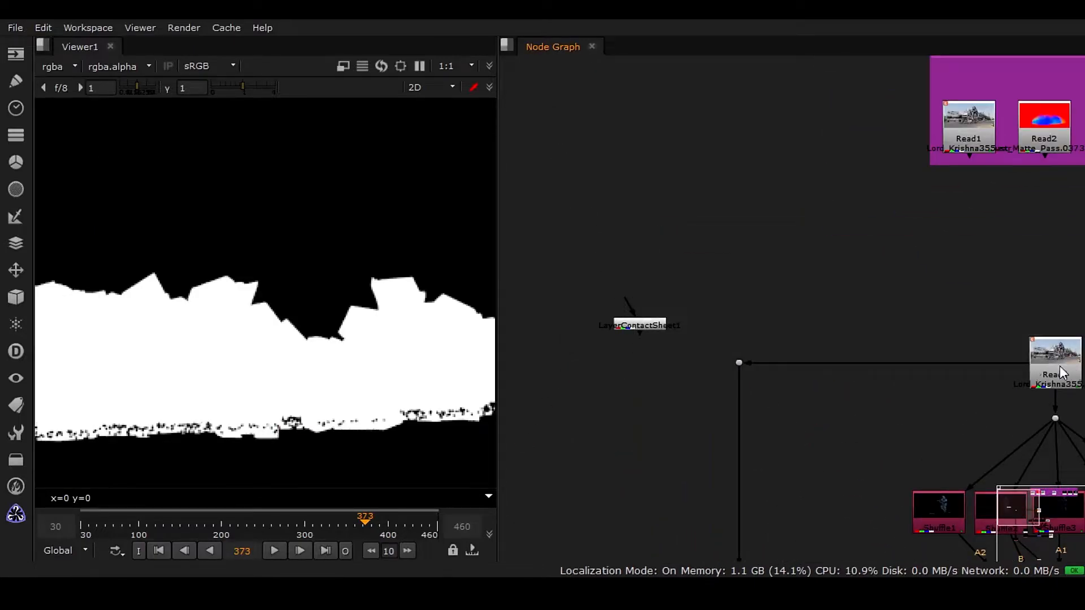
left_click_drag(625, 308, 1053, 361)
left_click(632, 320)
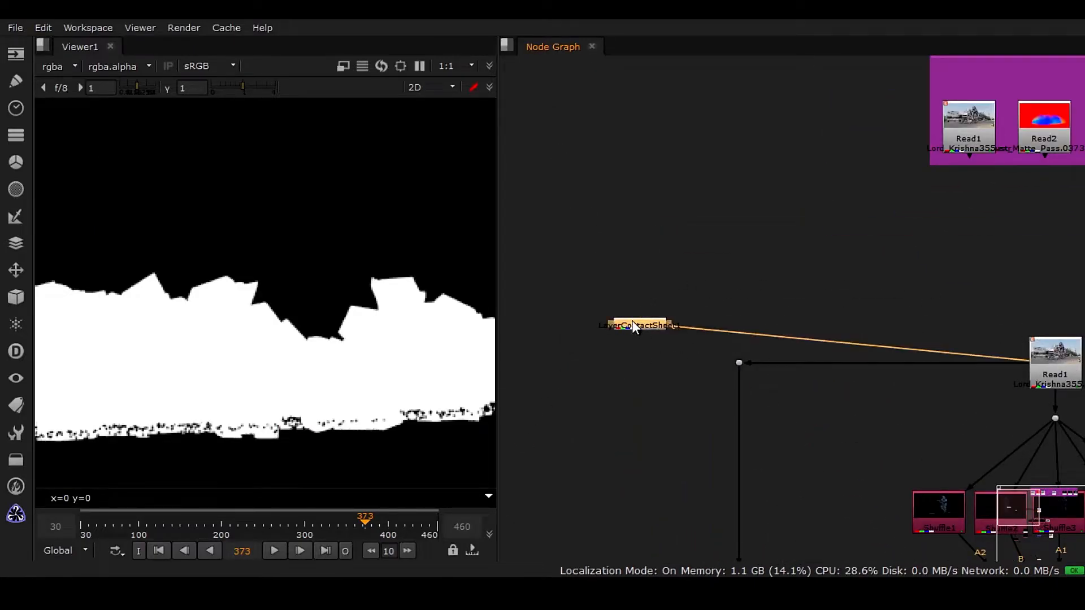
key("1")
double_click(631, 321)
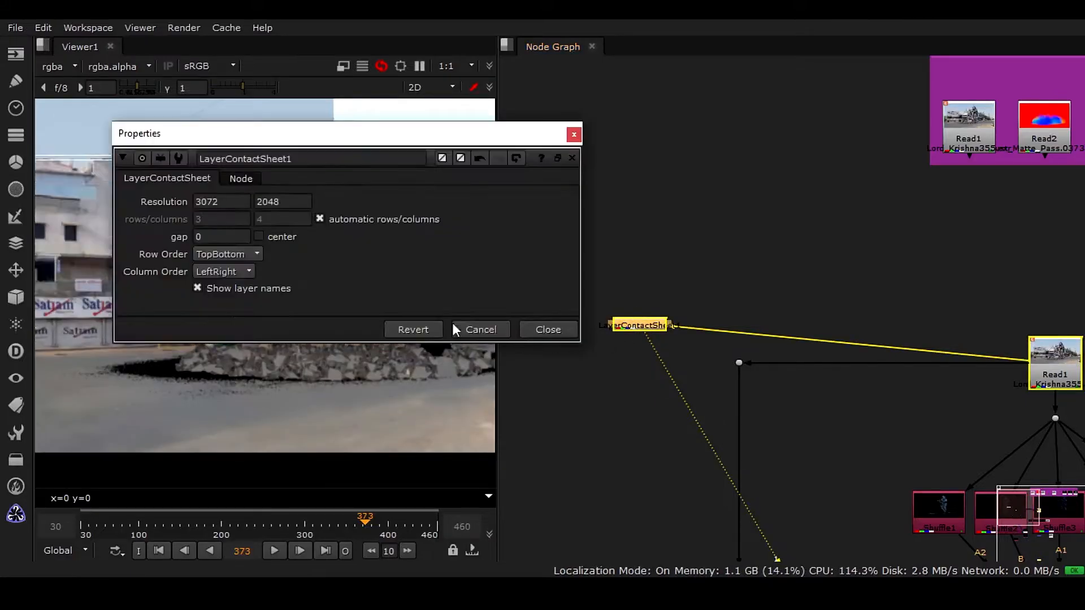
left_click(546, 329)
Examine the render layers in the contact sheet, focusing on the colours of the Multi_Matte_1 pass
scroll(371, 304, "down", 3)
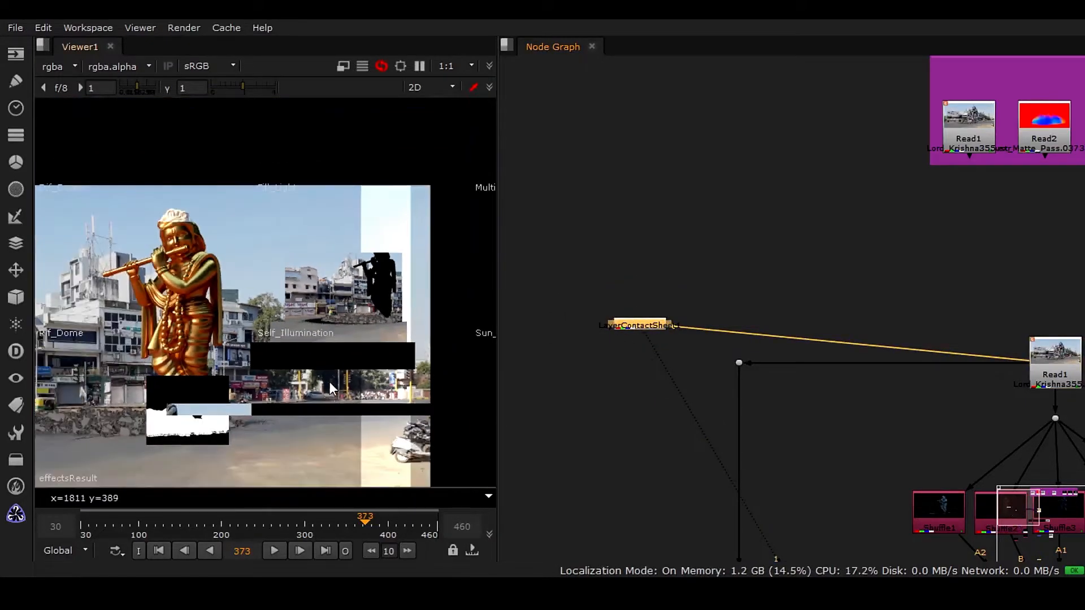
middle_click_drag(343, 432, 204, 320)
key("f")
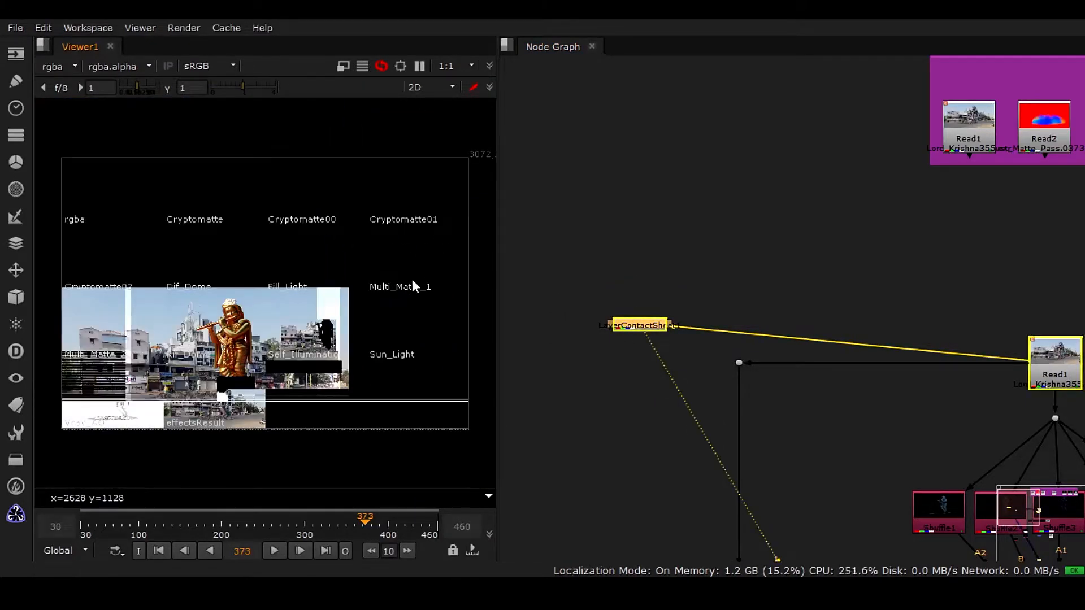
scroll(418, 282, "up", 5)
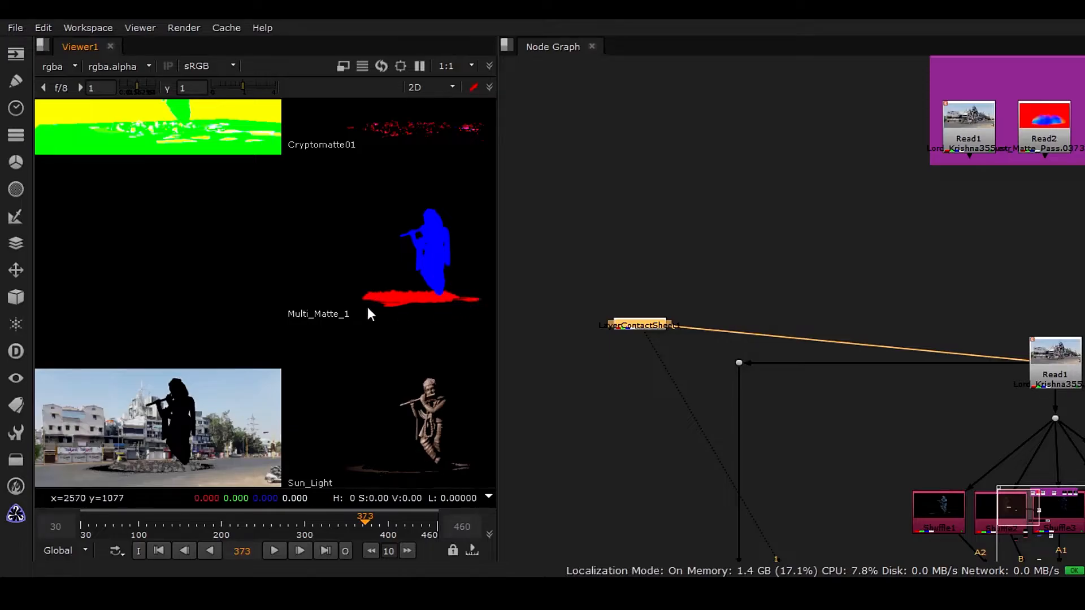
scroll(629, 335, "up", 3)
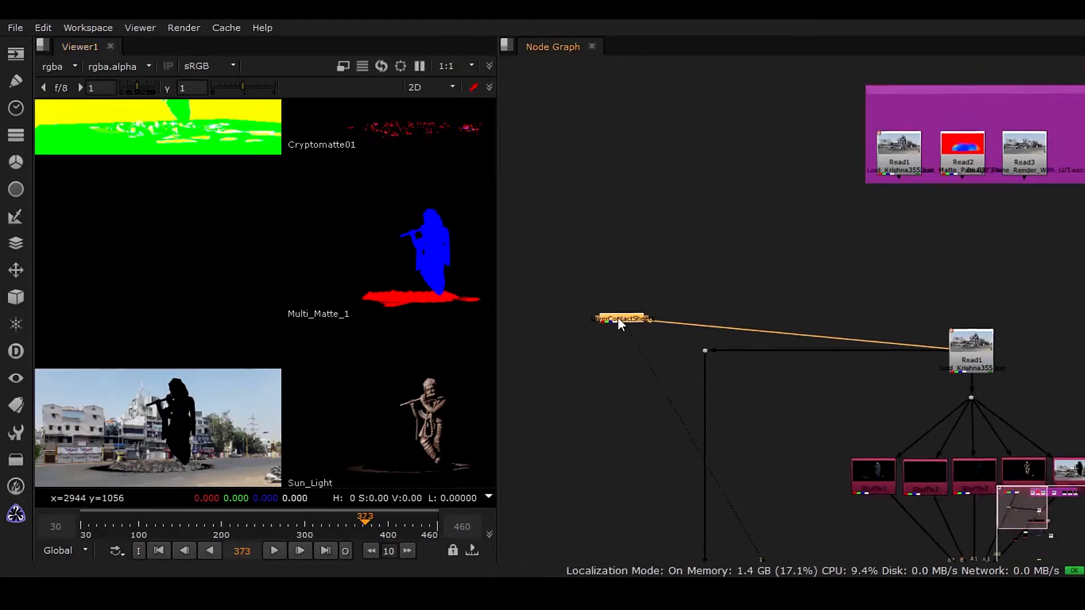
scroll(575, 258, "up", 1)
left_click_drag(574, 253, 581, 219)
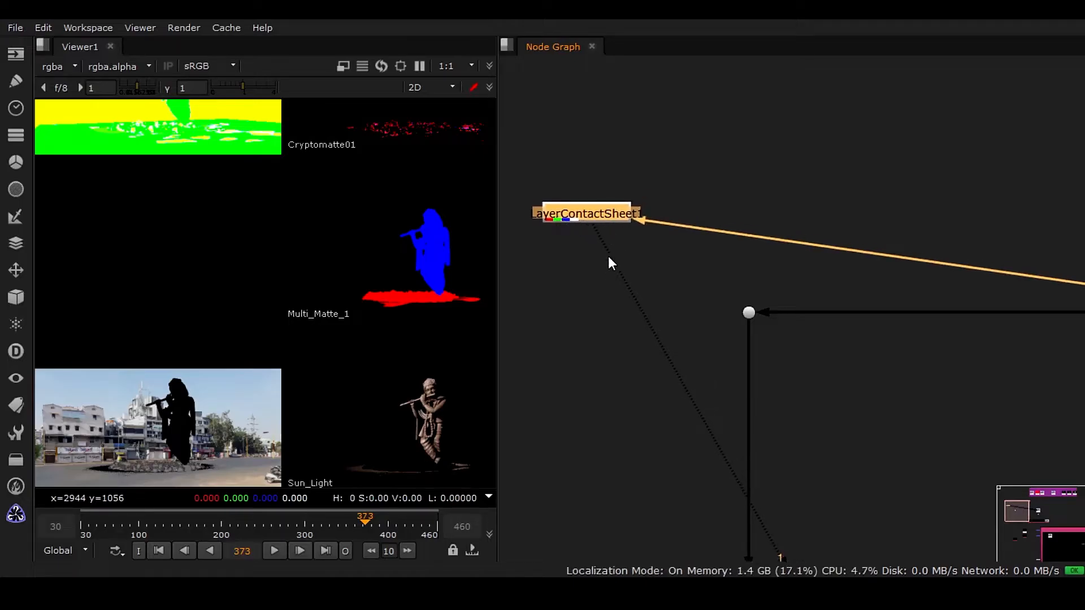
scroll(607, 261, "down", 2)
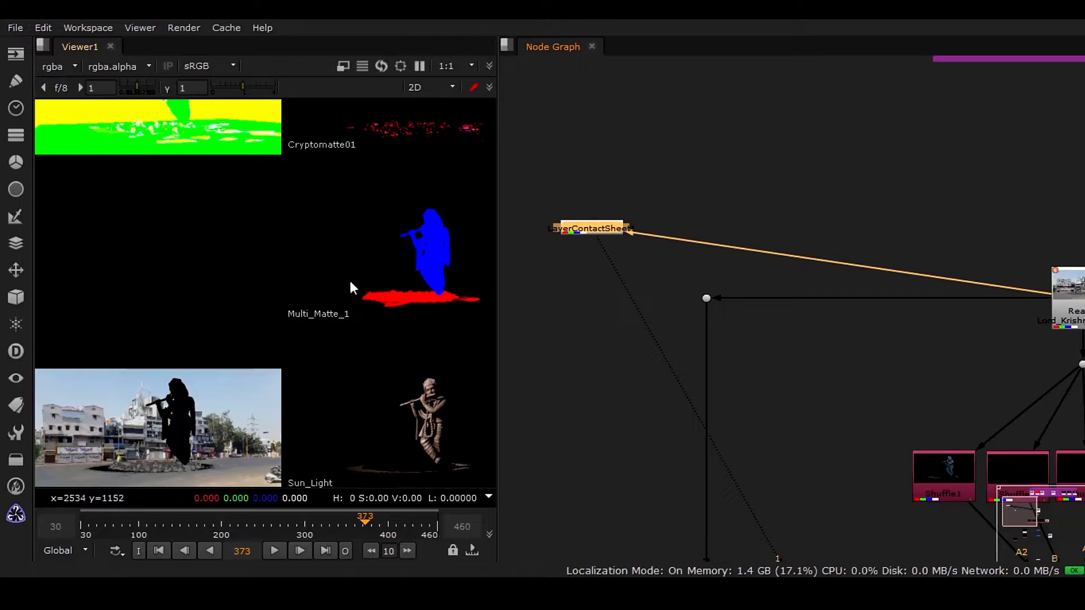
Display Shuffle7 in the viewer and inspect the whole rubble matte
middle_click_drag(674, 267, 646, 166)
scroll(646, 166, "down", 4)
middle_click_drag(660, 405, 625, 229)
scroll(637, 255, "up", 3)
left_click(638, 242)
key("1")
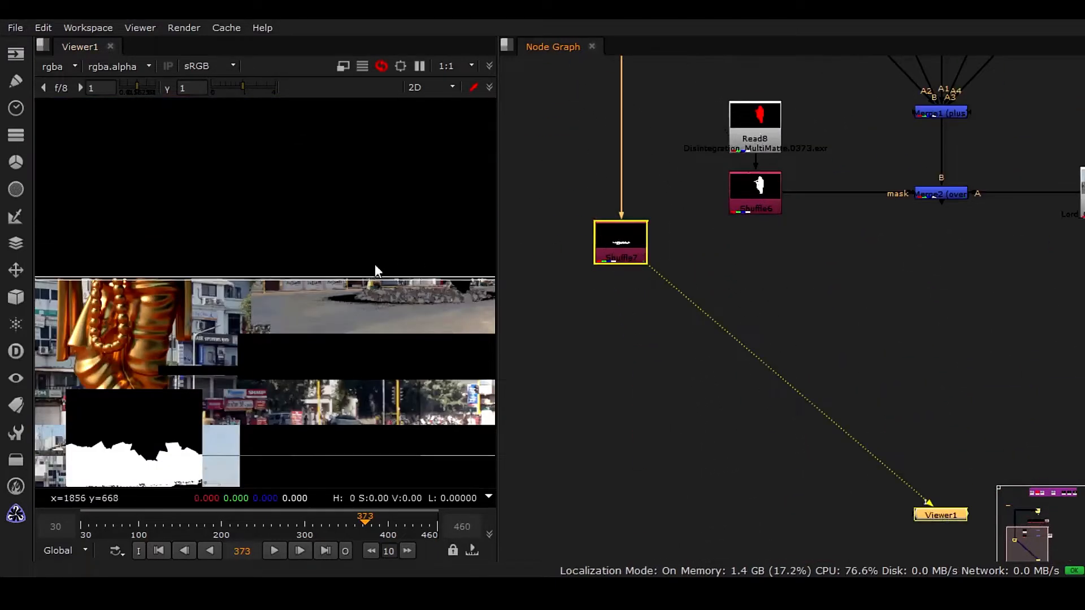
left_click(341, 270)
key("f")
scroll(313, 365, "up", 2)
scroll(313, 366, "up", 1)
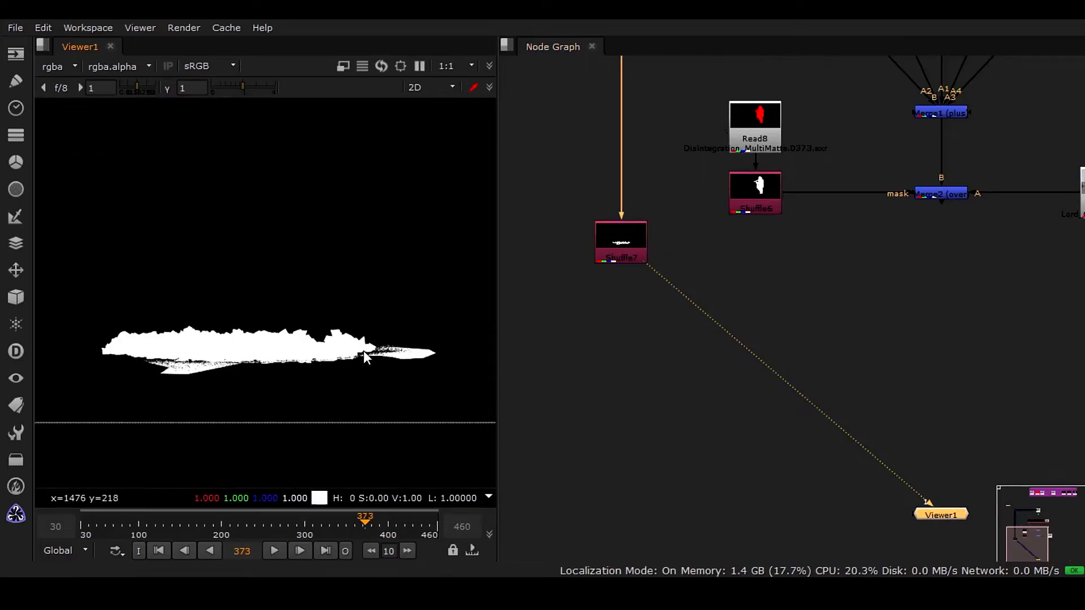
Check Shuffle7's channel routing, and display Merge2 in the viewer to examine the statue's feet against the rubble
double_click(603, 255)
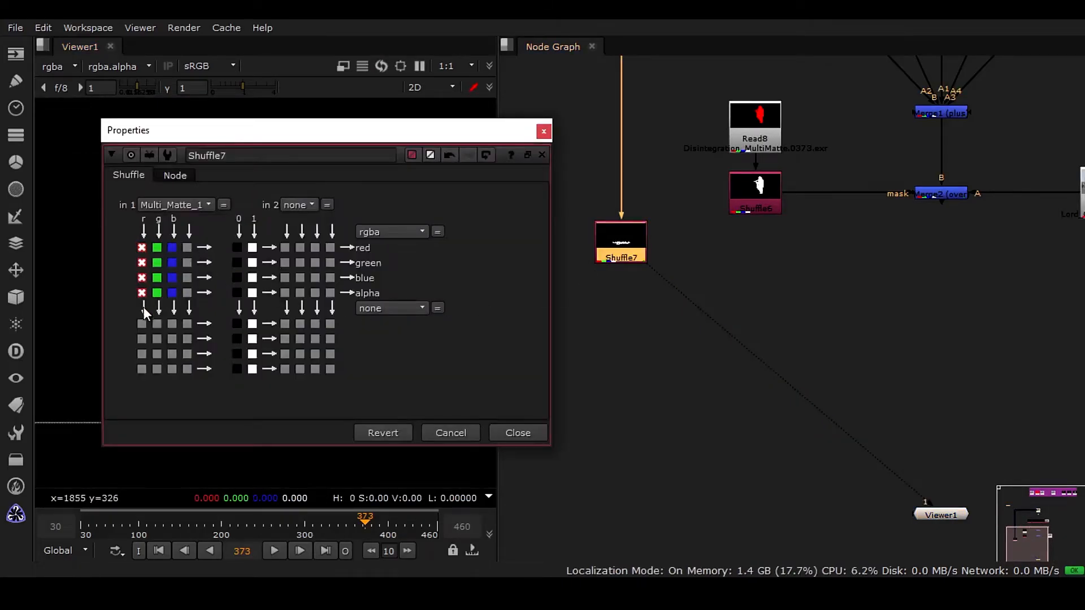
left_click(517, 432)
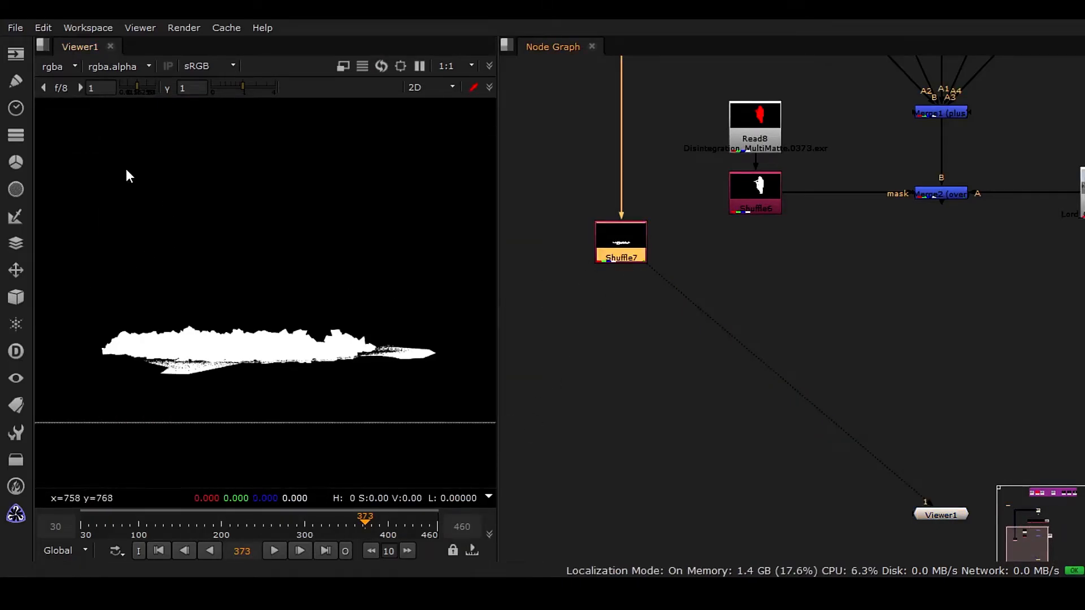
middle_click_drag(853, 298, 773, 352)
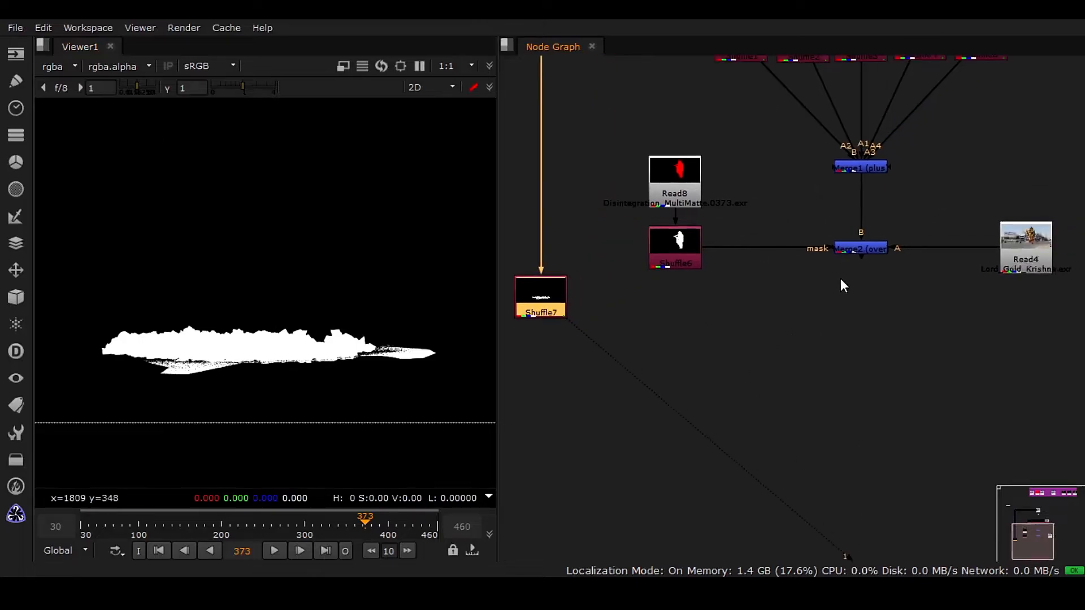
left_click(862, 249)
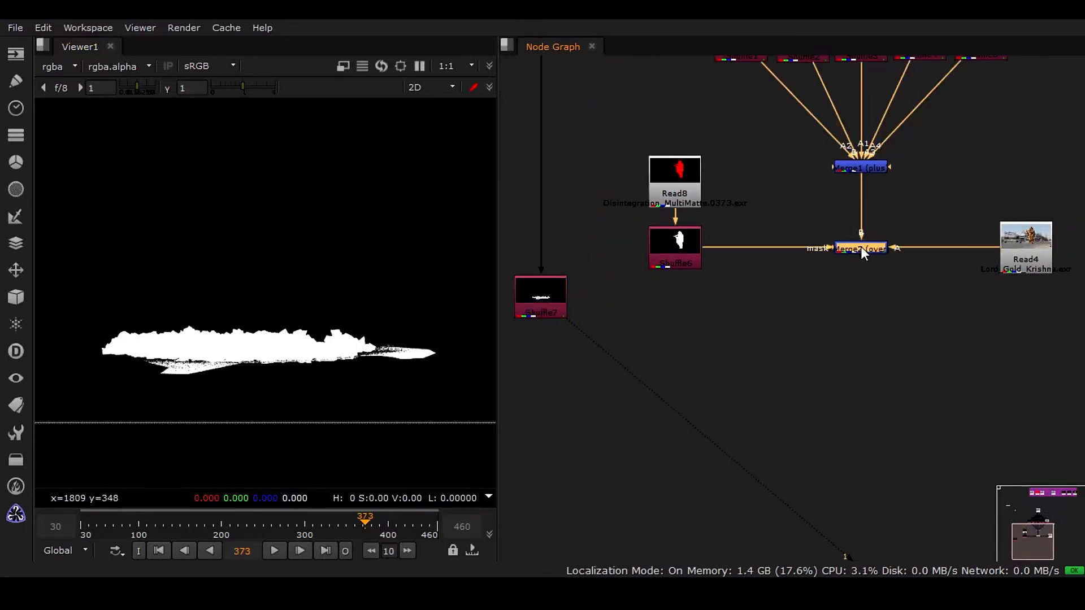
key("1")
left_click(732, 198)
scroll(300, 373, "up", 5)
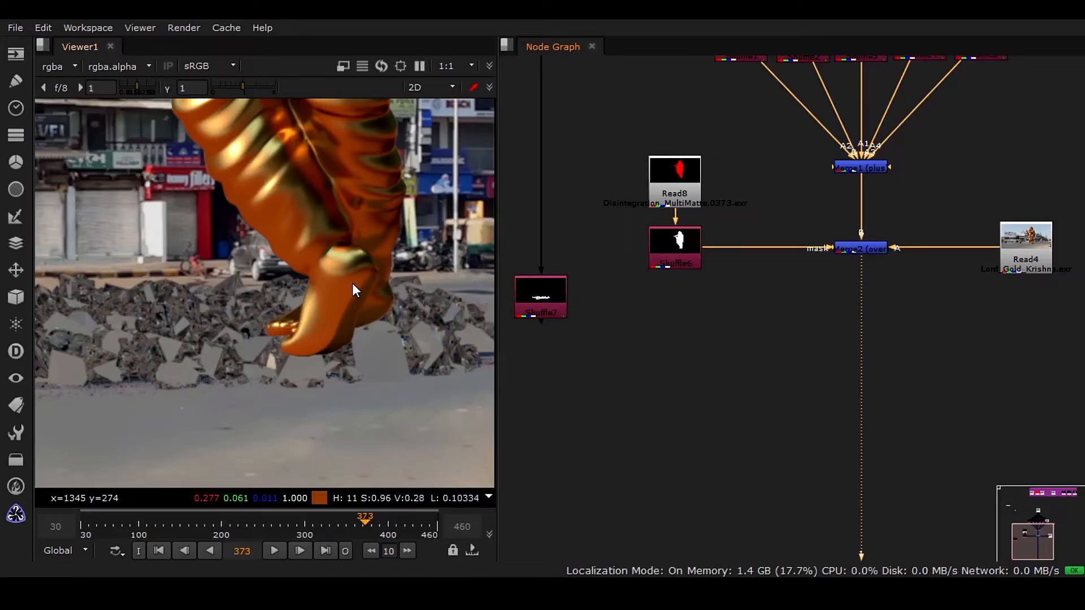
Add a Merge node between Shuffle6 and Merge2's mask input, with Shuffle7 as input A and Shuffle6 as input B
left_click(787, 323)
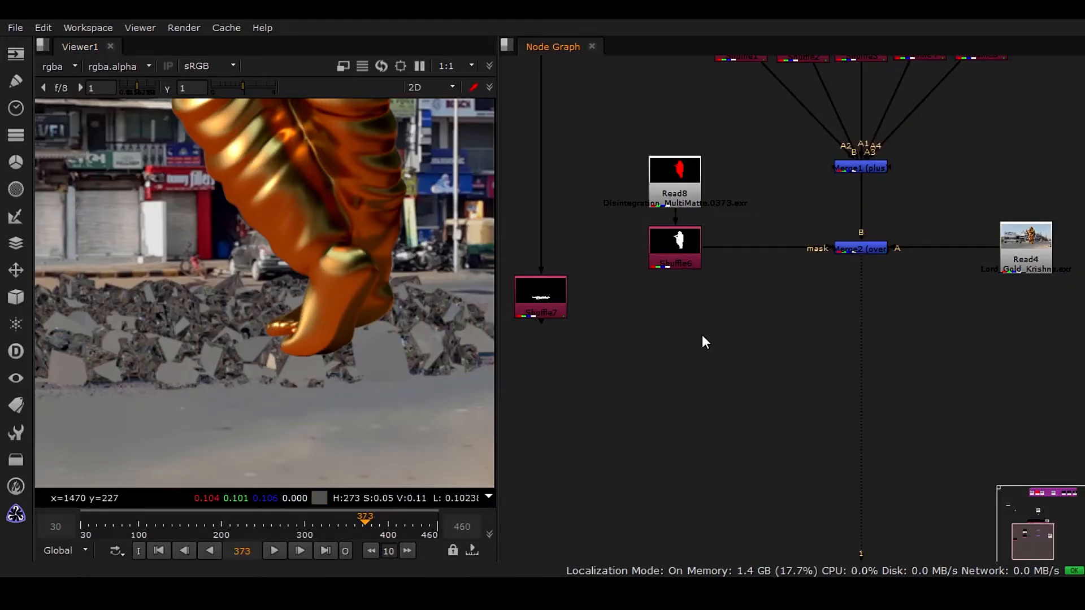
key("m")
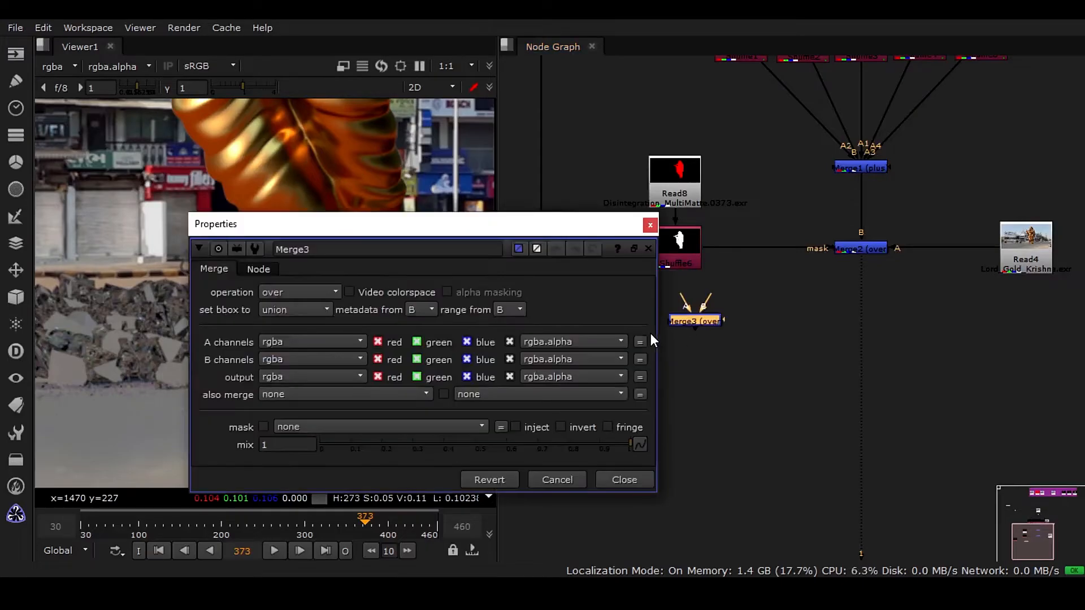
left_click(650, 225)
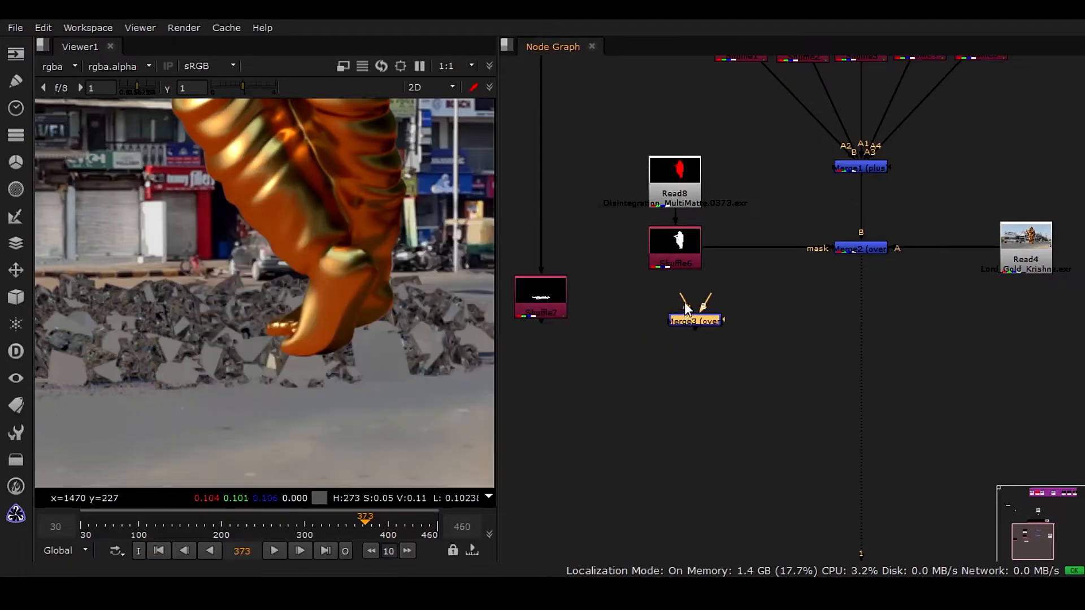
left_click_drag(685, 303, 561, 292)
mouse_move(704, 305)
left_mouse_down()
mouse_move(686, 285)
mouse_move(700, 257)
mouse_move(735, 294)
mouse_move(700, 317)
mouse_move(686, 312)
mouse_move(686, 295)
left_mouse_up()
Lower Merge2 and Read4 in the node graph so they line up with the new Merge3 node
left_click_drag(846, 253, 869, 306)
left_click_drag(1034, 263, 1037, 303)
left_click(691, 299)
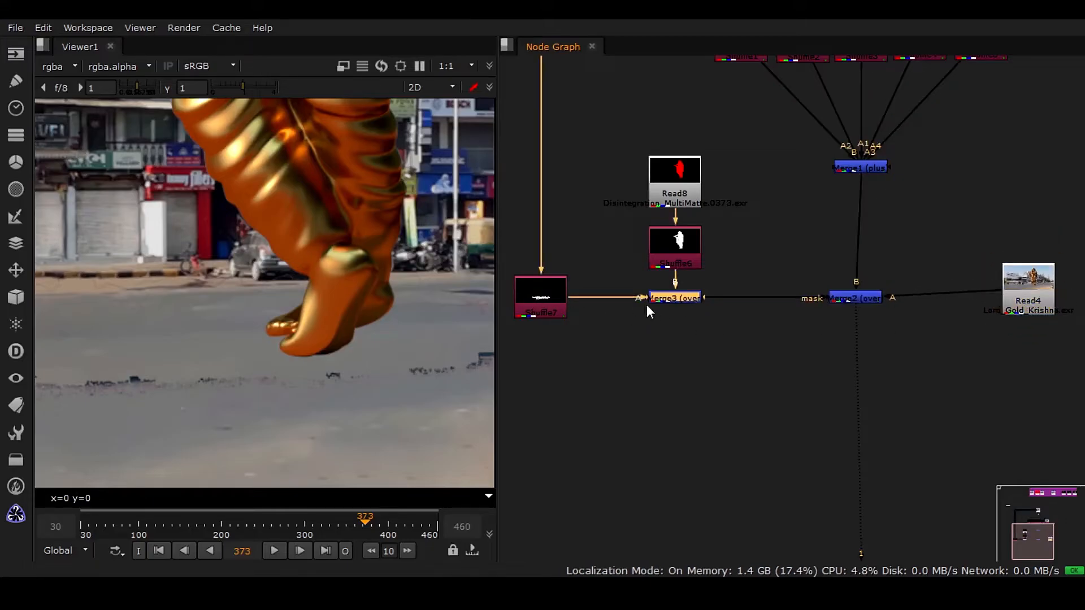
Set Merge3's operation to stencil so the rubble matte is cut out of the statue matte
double_click(683, 301)
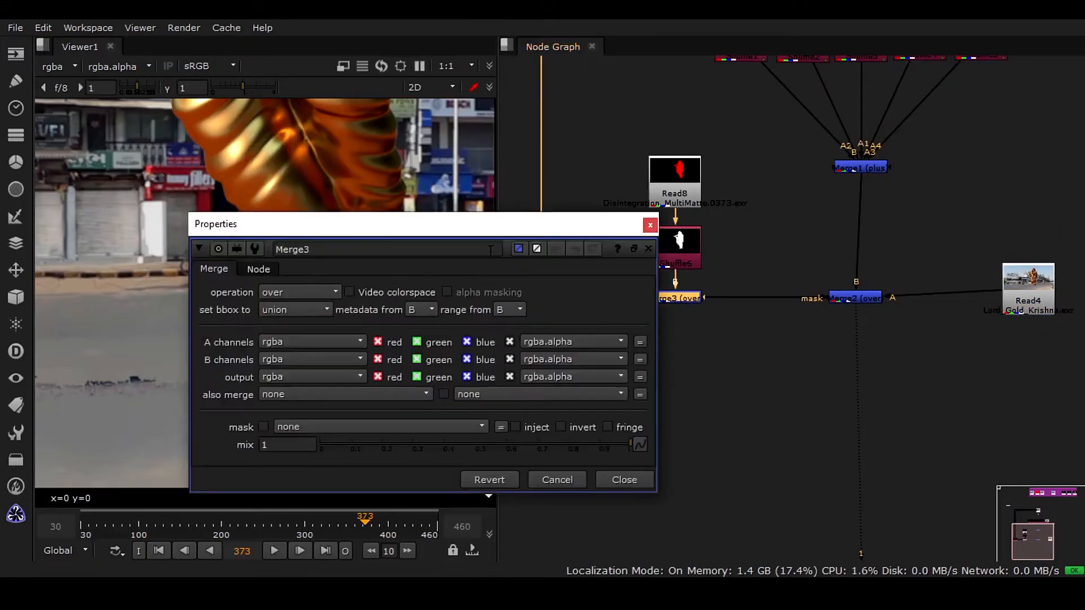
left_click_drag(485, 231, 819, 178)
left_click(652, 237)
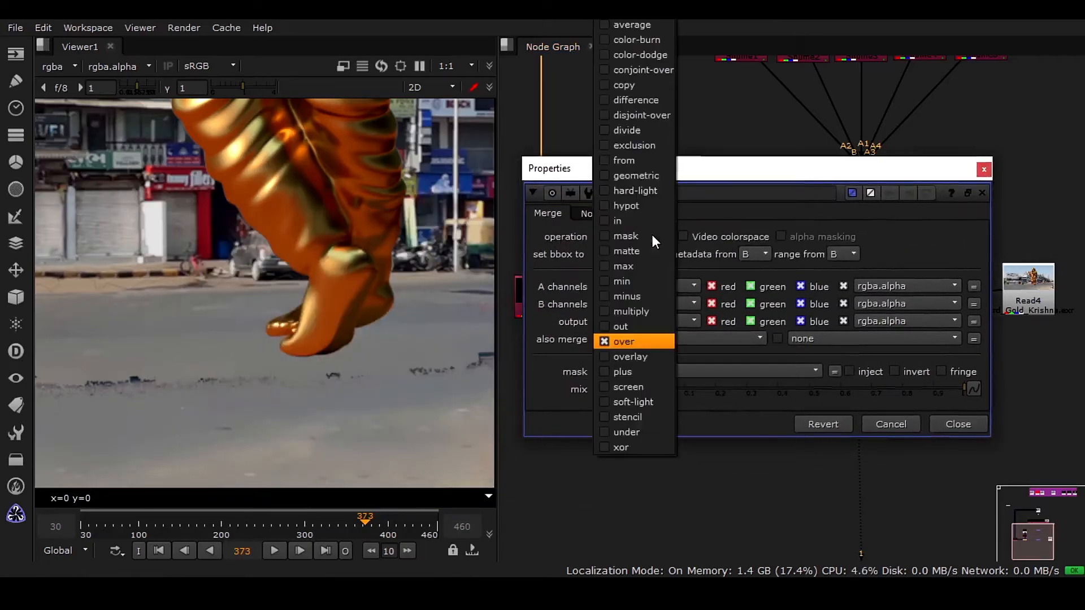
left_click(659, 418)
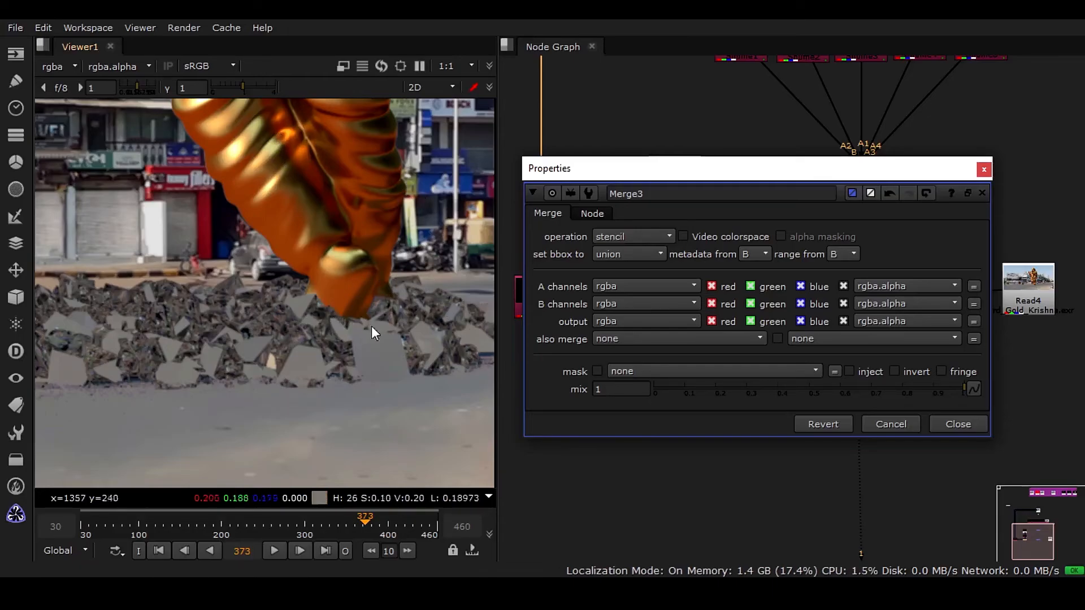
left_click(956, 425)
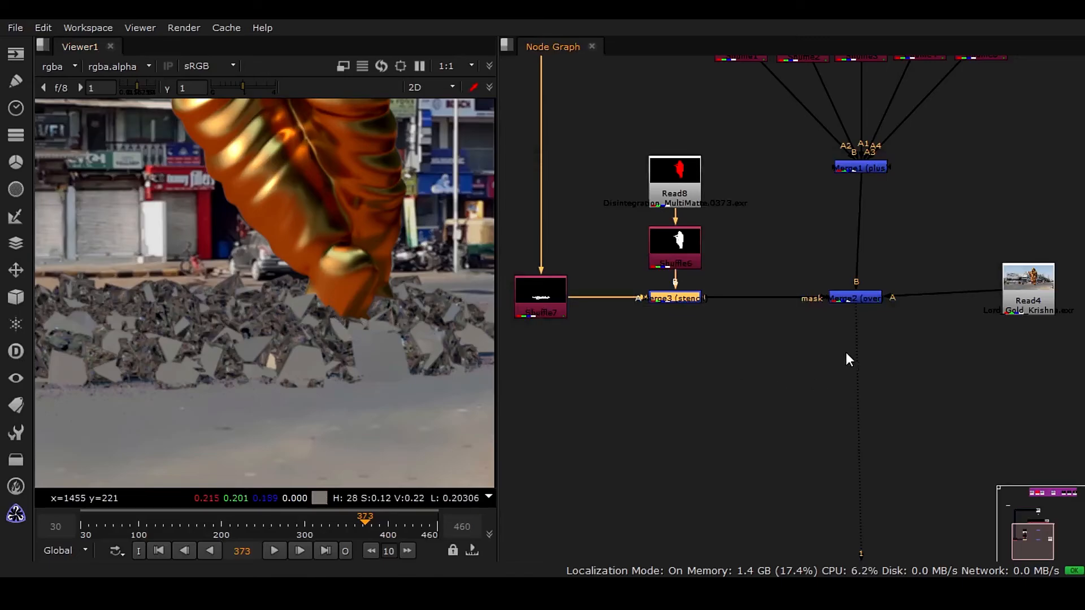
Align Merge2 straight beneath Merge1 with Read4 beside it, and examine Merge3's A and B connections
left_click_drag(867, 300, 876, 299)
left_click_drag(1022, 301, 1031, 309)
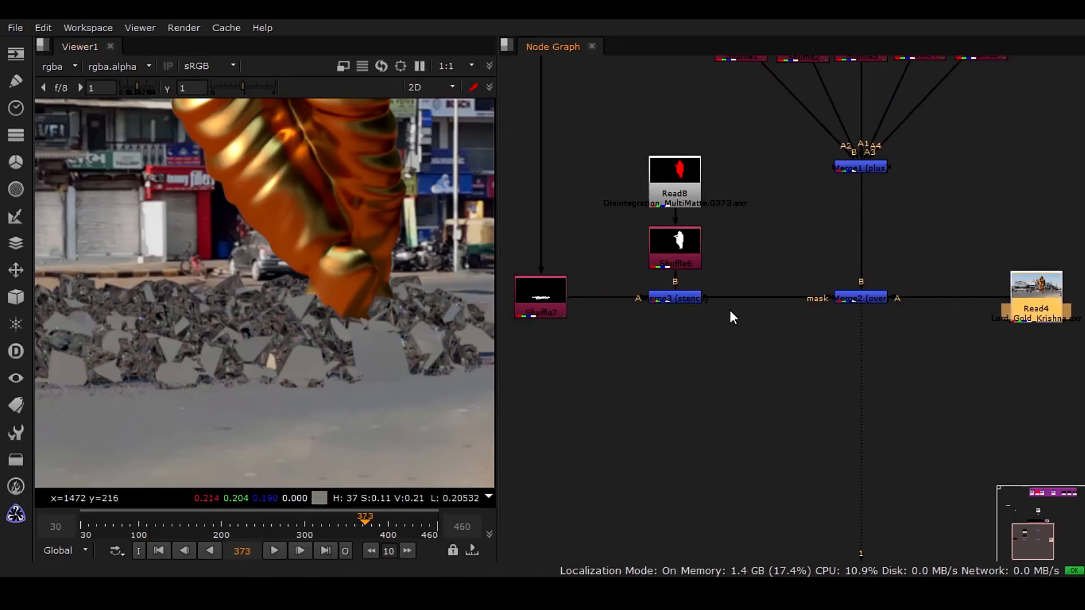
scroll(673, 290, "up", 2)
scroll(690, 311, "up", 4)
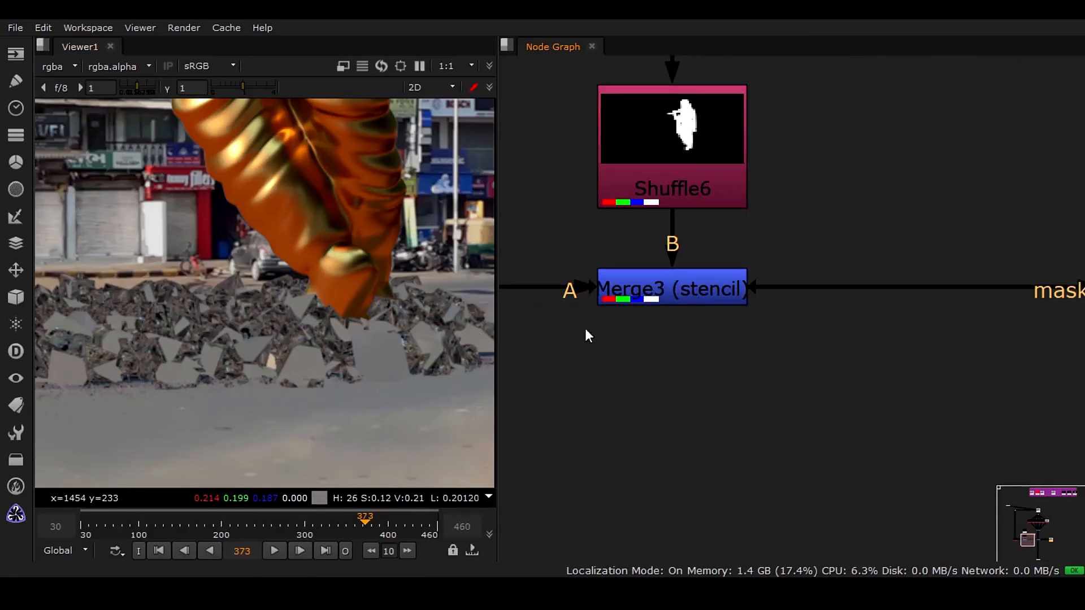
middle_click_drag(676, 346, 710, 354)
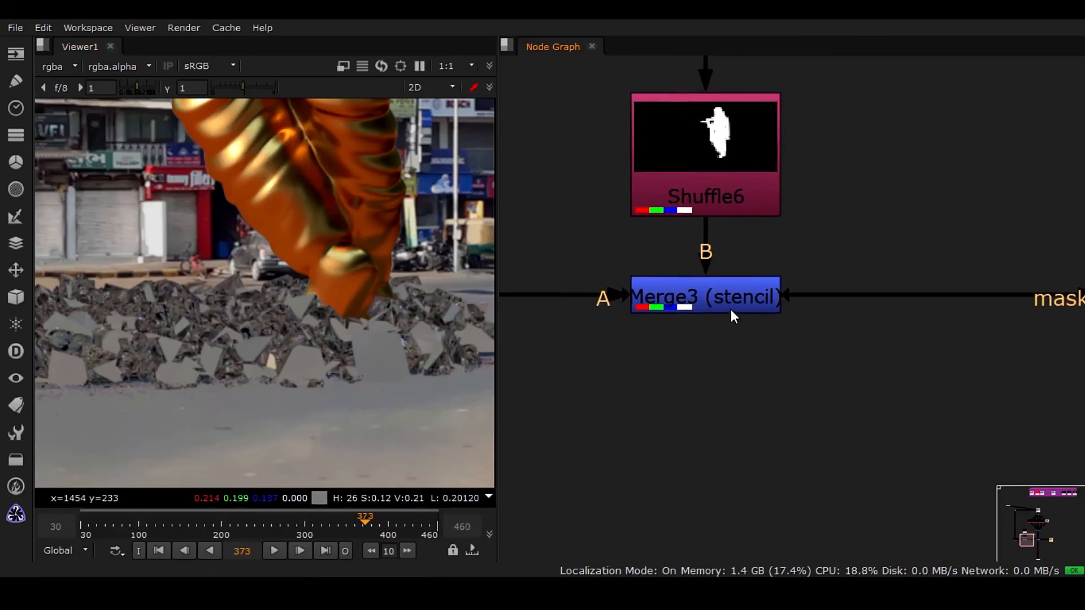